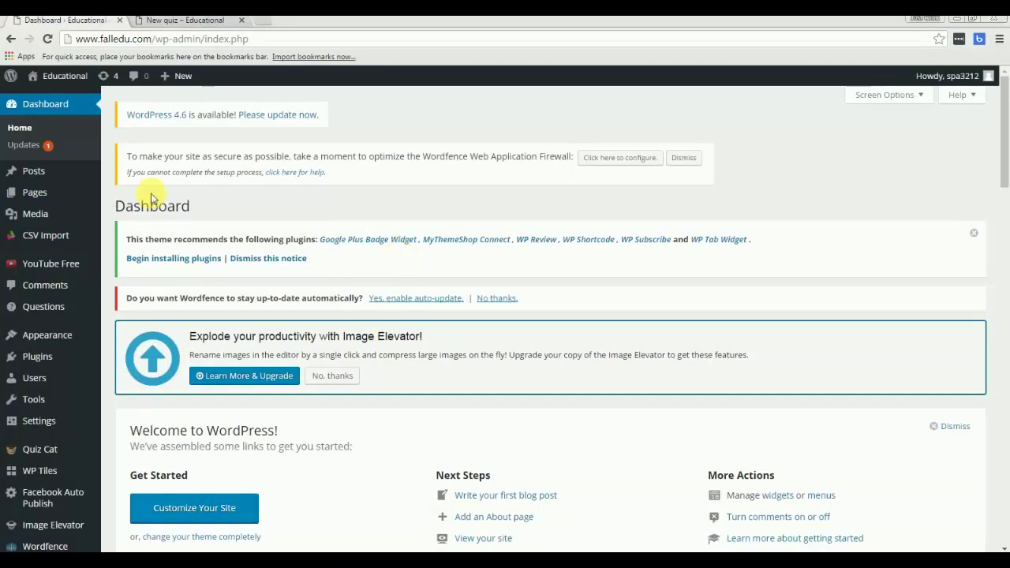
# Step: Search the WordPress plugin directory for "hd quiz"
pyautogui.moveTo(48, 355)
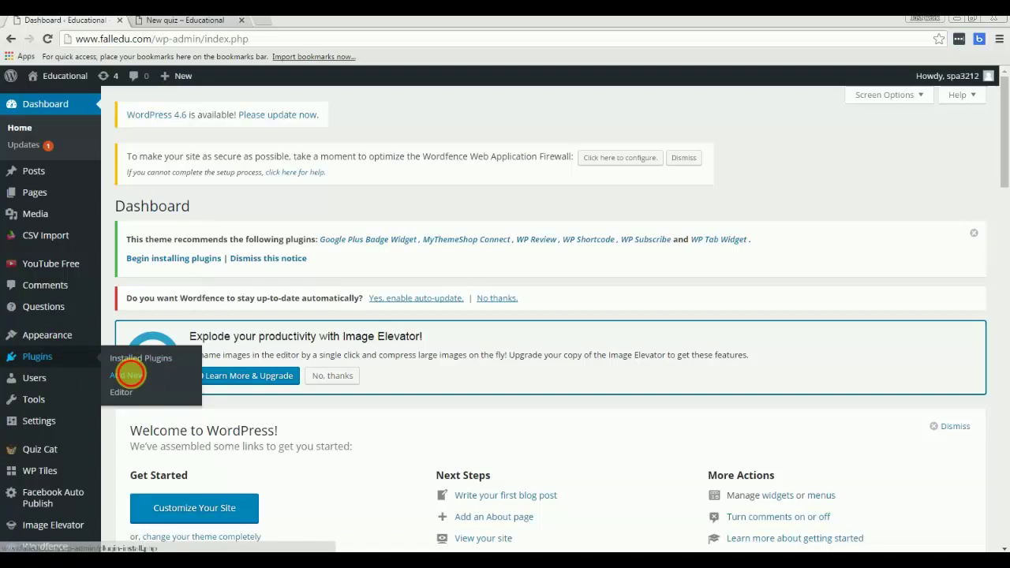
pyautogui.click(133, 375)
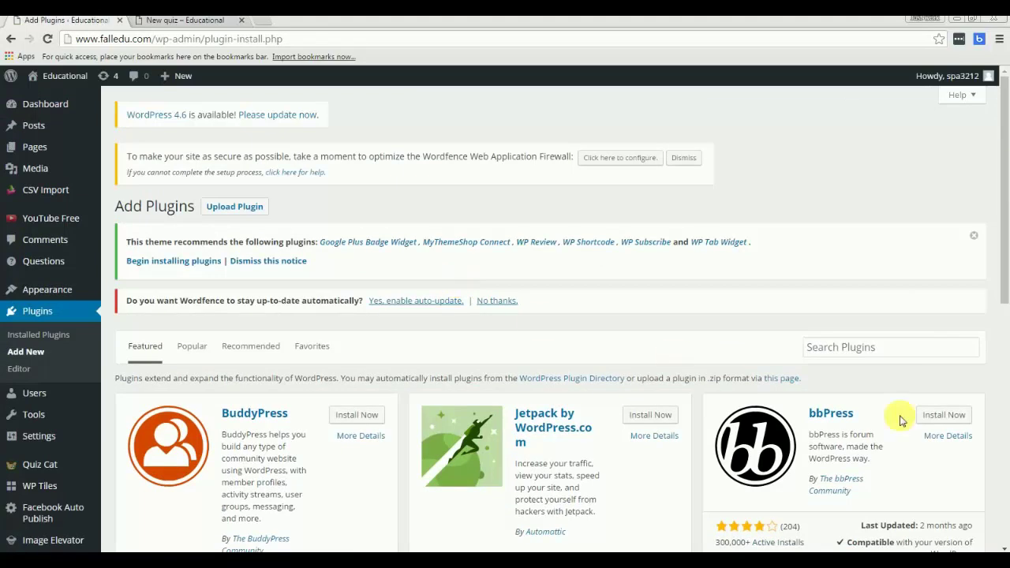
pyautogui.click(931, 353)
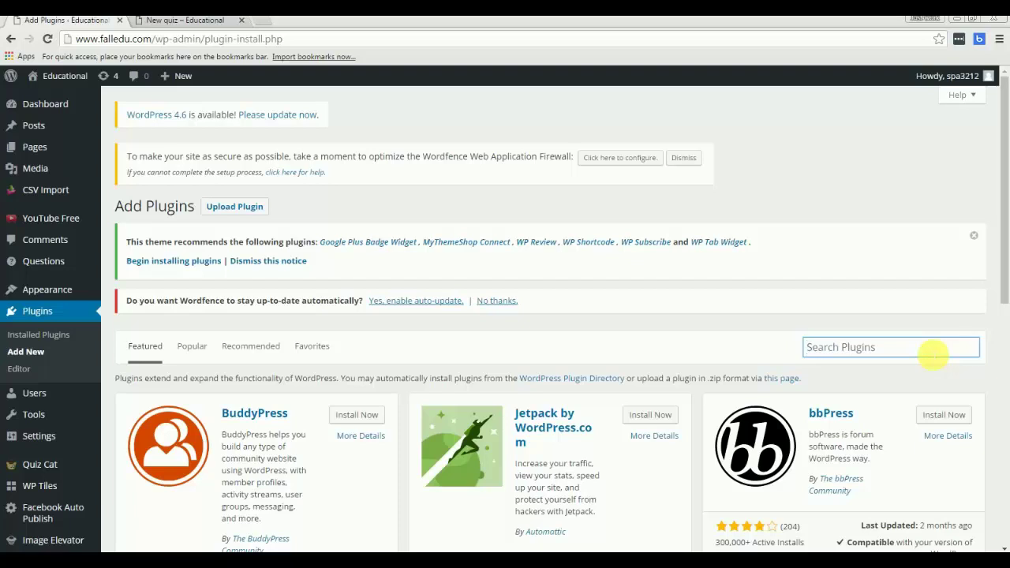
pyautogui.write('hd quiz')
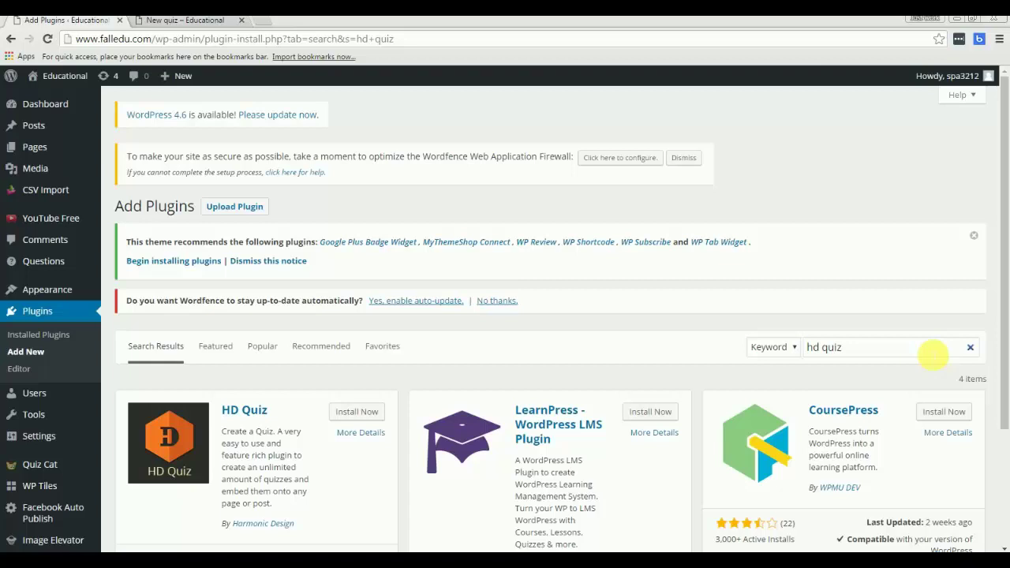
# Step: Install the HD Quiz plugin by Harmonic Design and activate it
pyautogui.scroll(-1, 426, 394)
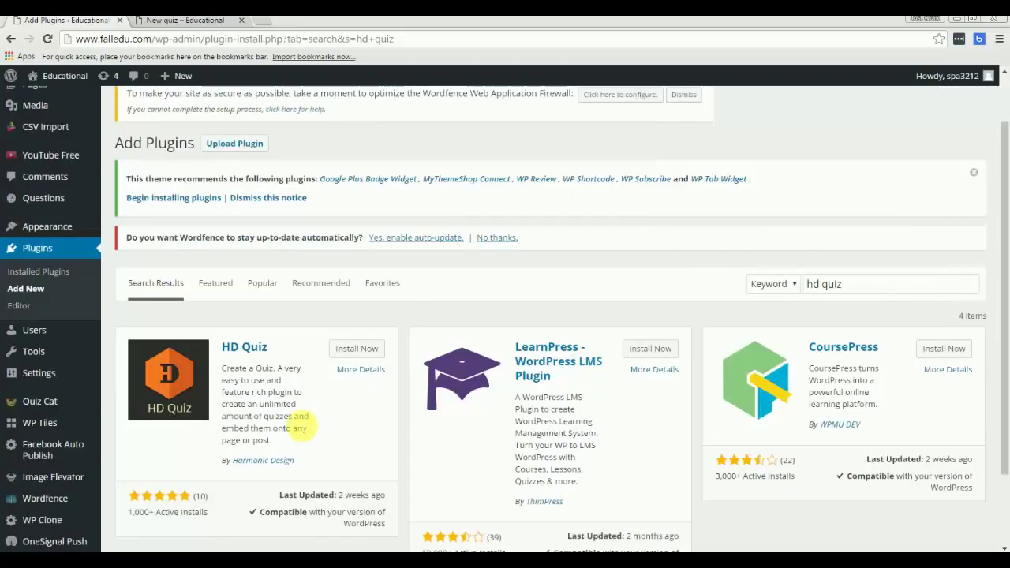
pyautogui.moveTo(221, 367)
pyautogui.mouseDown()
pyautogui.moveTo(270, 370)
pyautogui.moveTo(289, 397)
pyautogui.moveTo(227, 382)
pyautogui.moveTo(222, 369)
pyautogui.moveTo(286, 413)
pyautogui.moveTo(292, 440)
pyautogui.moveTo(289, 416)
pyautogui.moveTo(235, 371)
pyautogui.mouseUp()
pyautogui.click(289, 397)
pyautogui.click(227, 375)
pyautogui.click(322, 413)
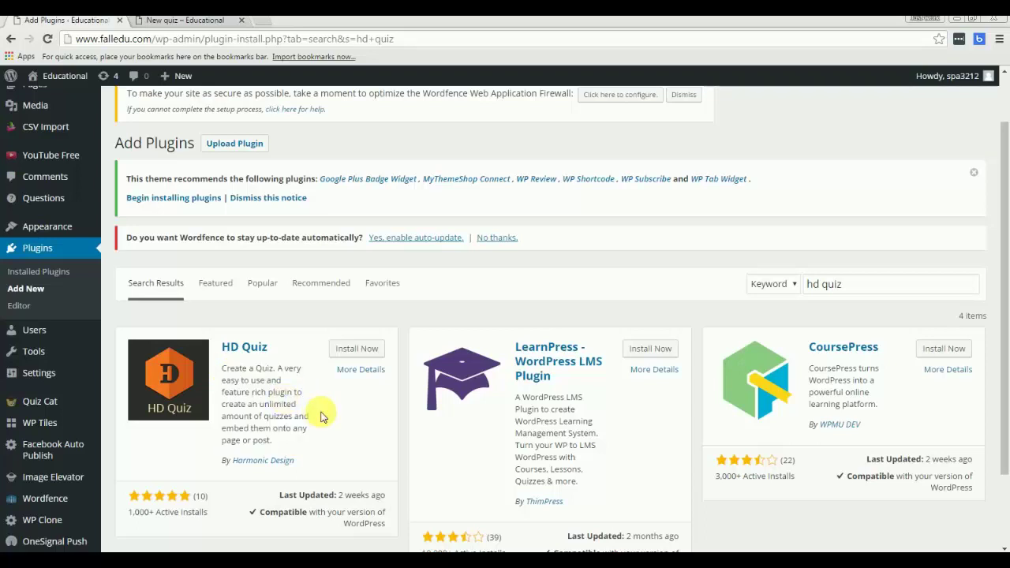
pyautogui.click(362, 357)
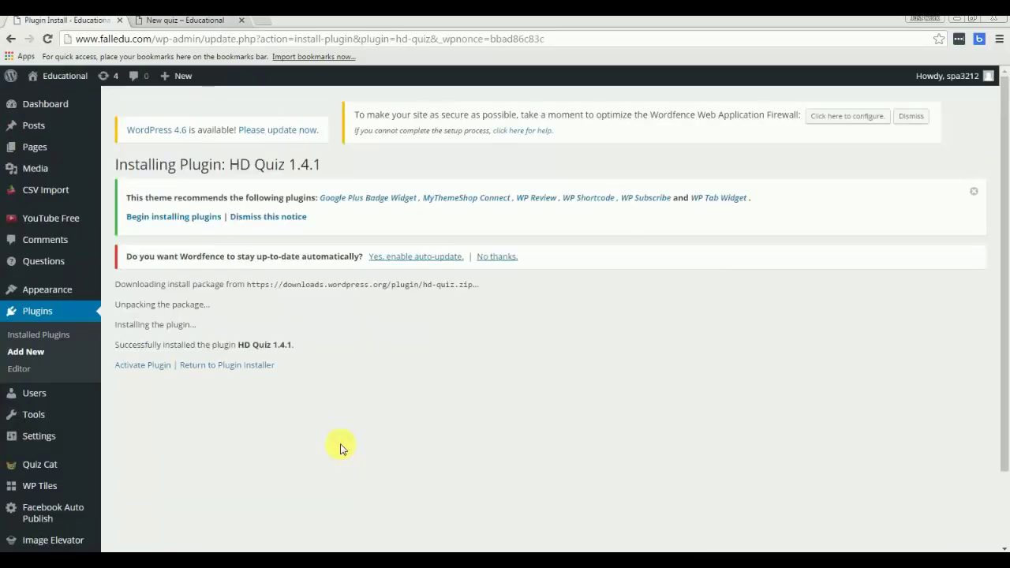
pyautogui.click(157, 367)
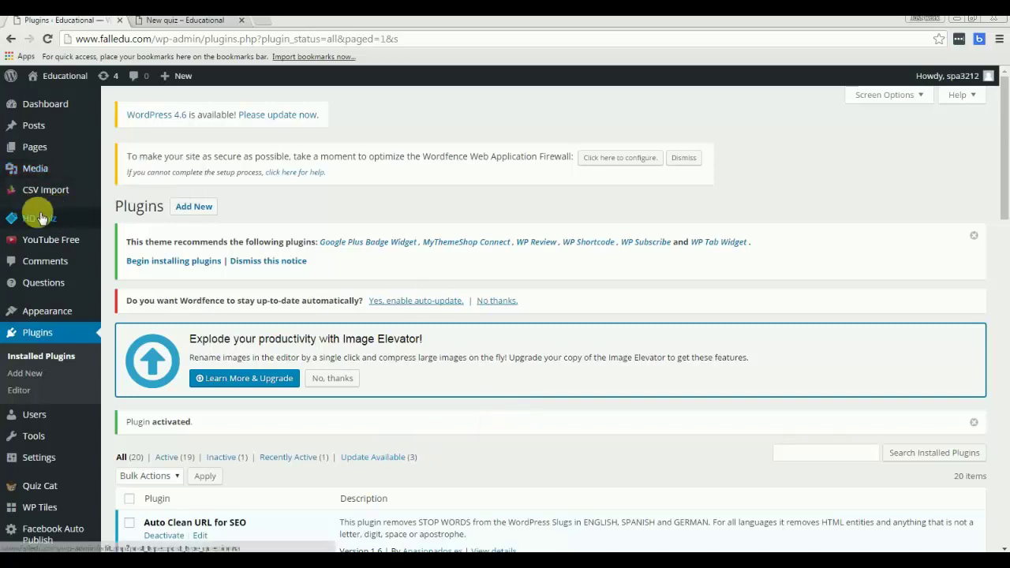
# Step: Add a new quiz named "Demo" in HD Quiz
pyautogui.moveTo(22, 220)
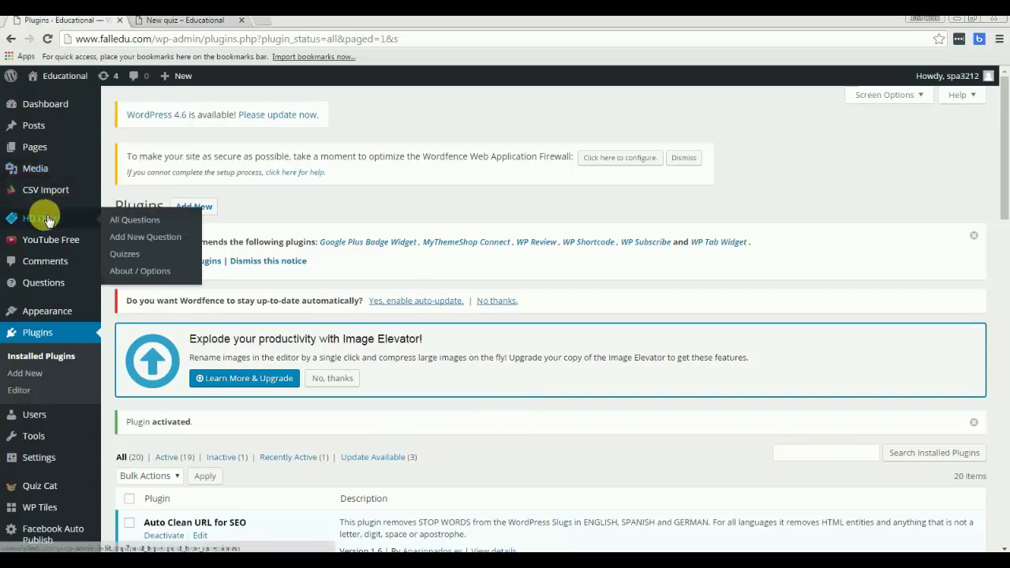
pyautogui.click(128, 254)
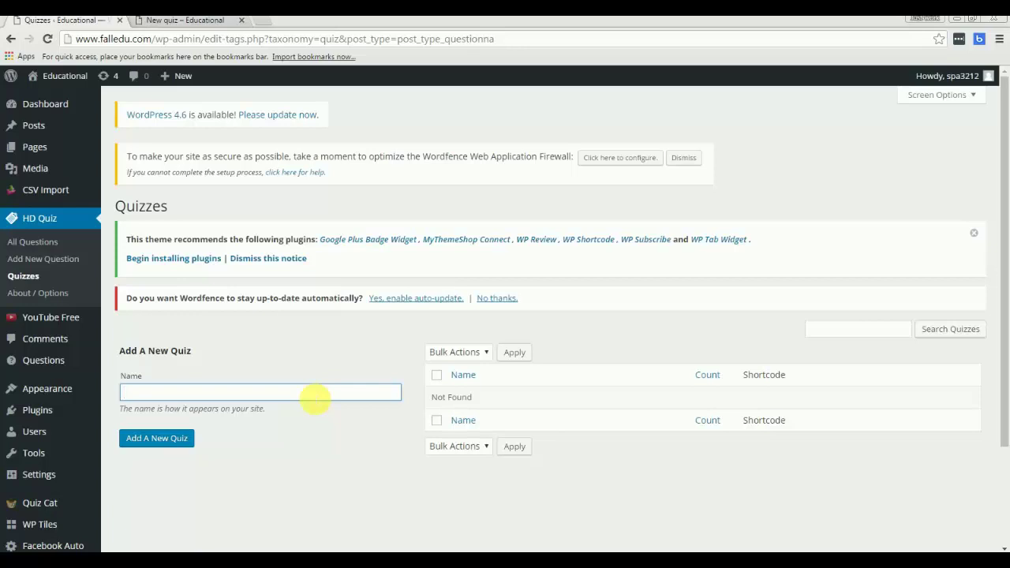
pyautogui.write('Demo')
pyautogui.click(178, 436)
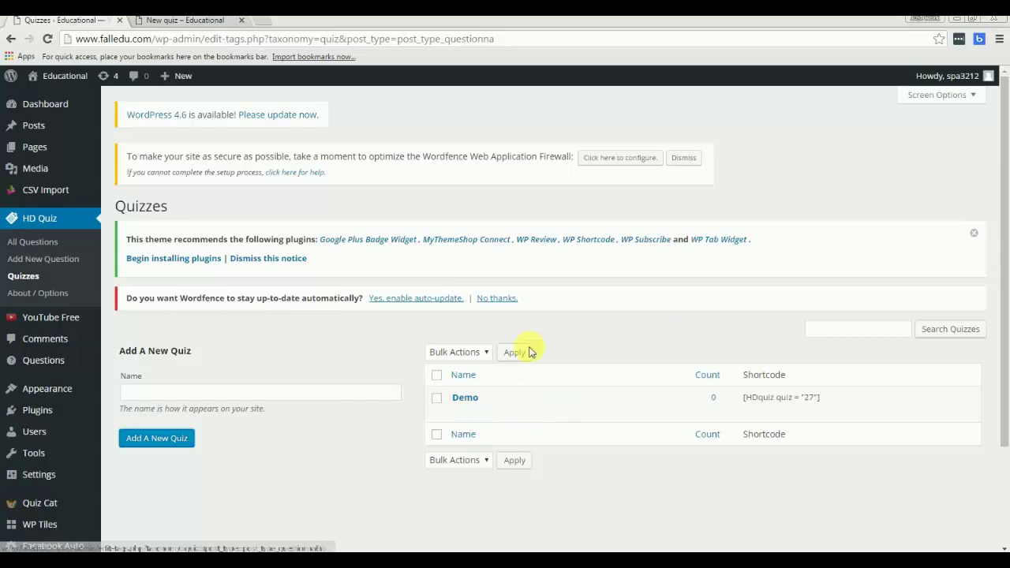
# Step: Copy the Demo quiz's shortcode from the quiz list
pyautogui.moveTo(820, 397); pyautogui.dragTo(754, 402)
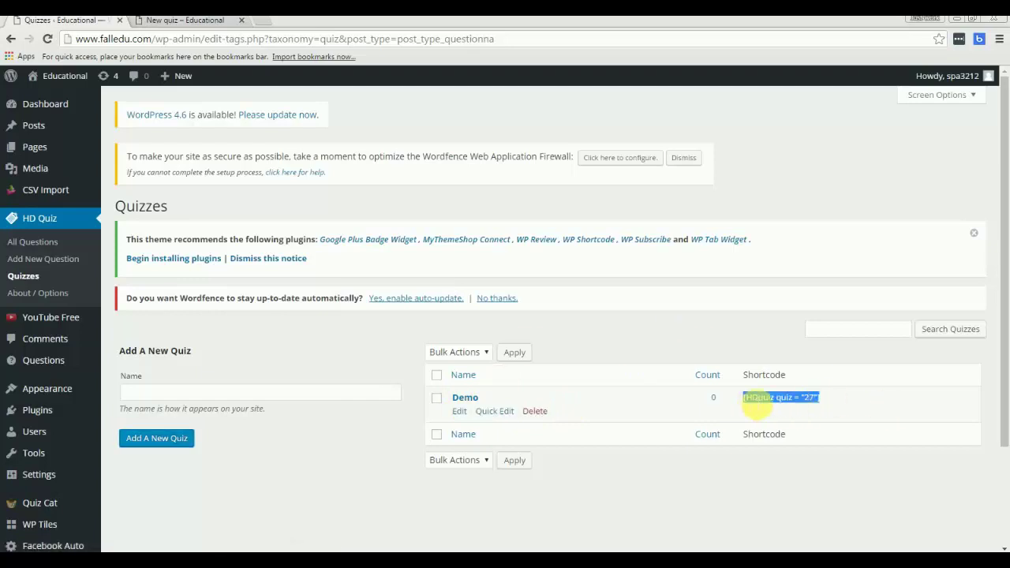
pyautogui.rightClick(778, 401)
pyautogui.click(795, 406)
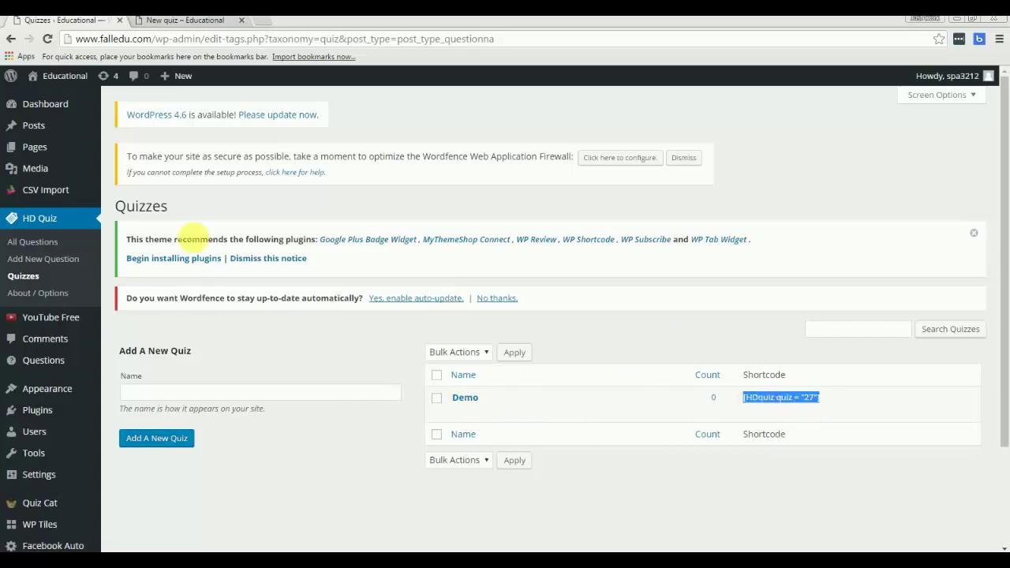
# Step: Open a new post in a separate browser tab and close the old quiz preview tab
pyautogui.moveTo(41, 128)
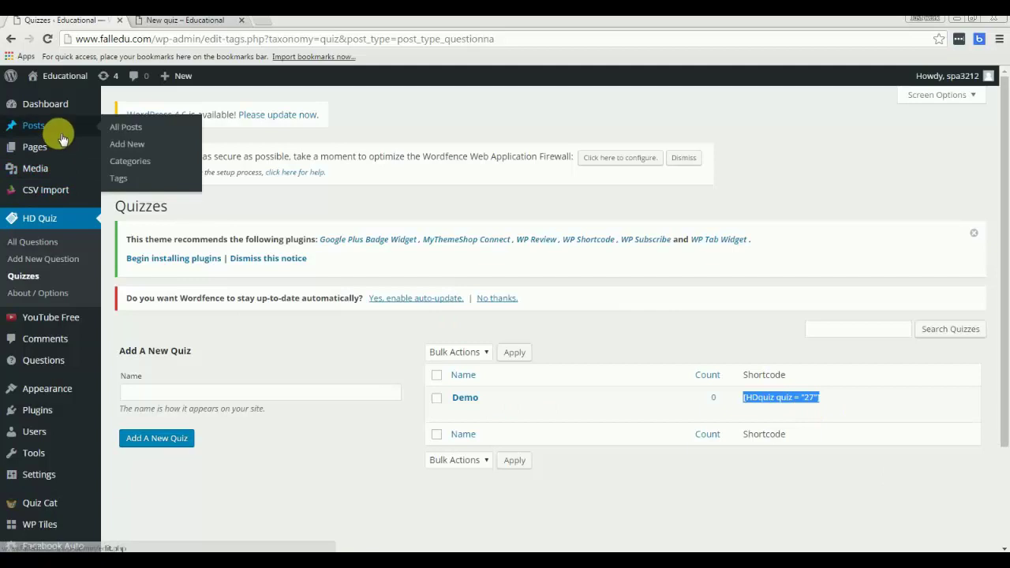
pyautogui.rightClick(132, 144)
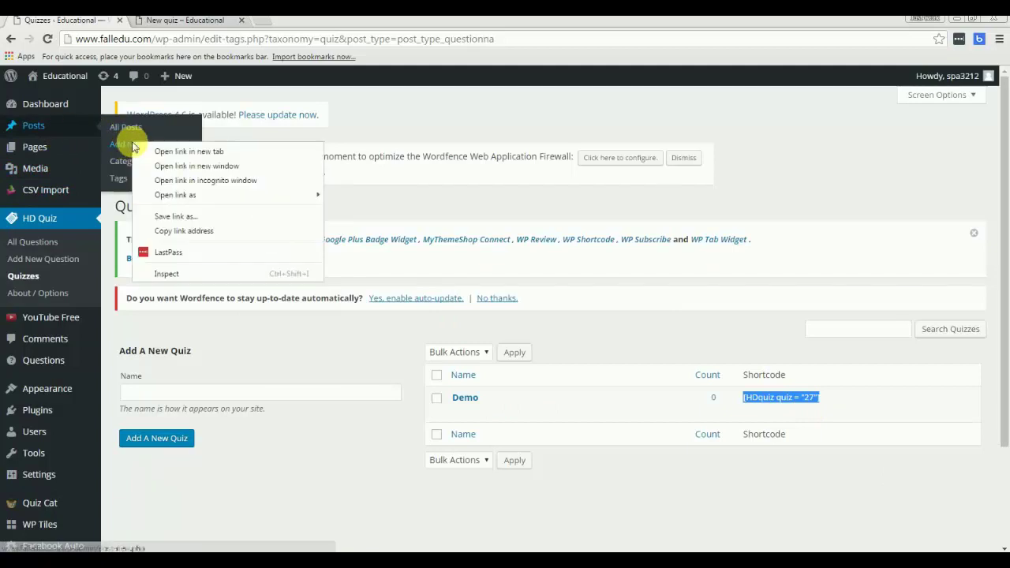
pyautogui.click(155, 152)
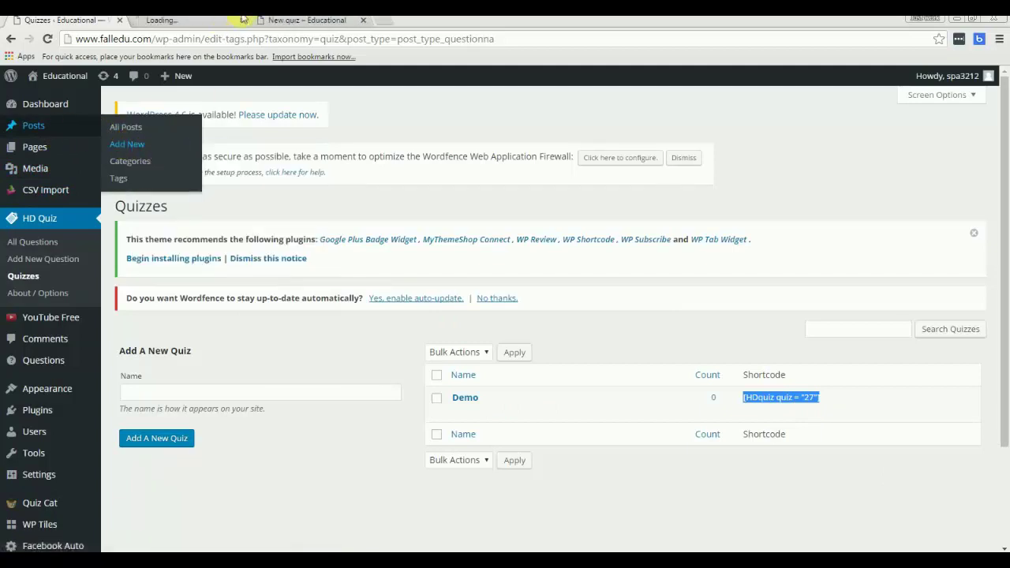
pyautogui.click(315, 22)
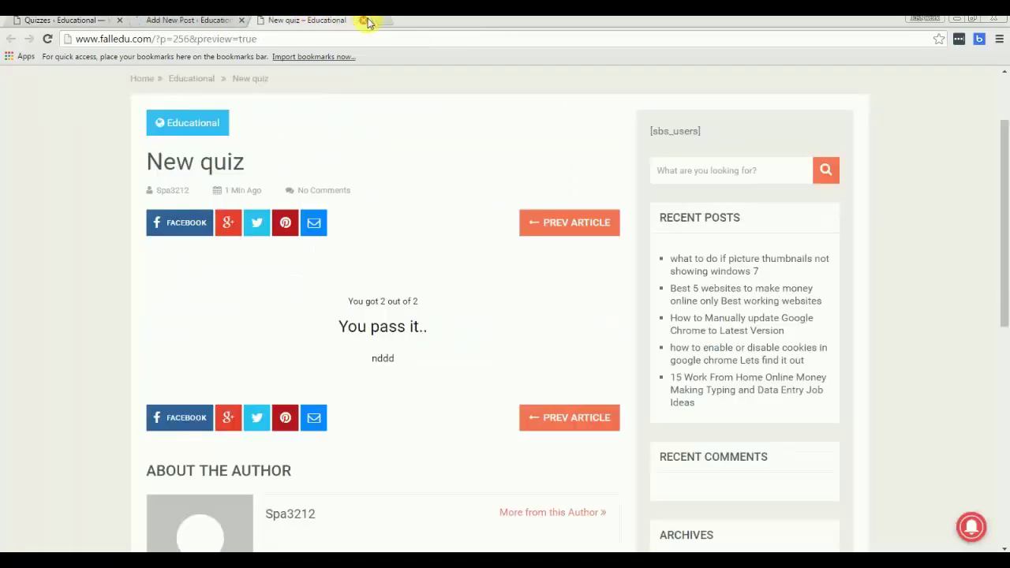
pyautogui.click(363, 20)
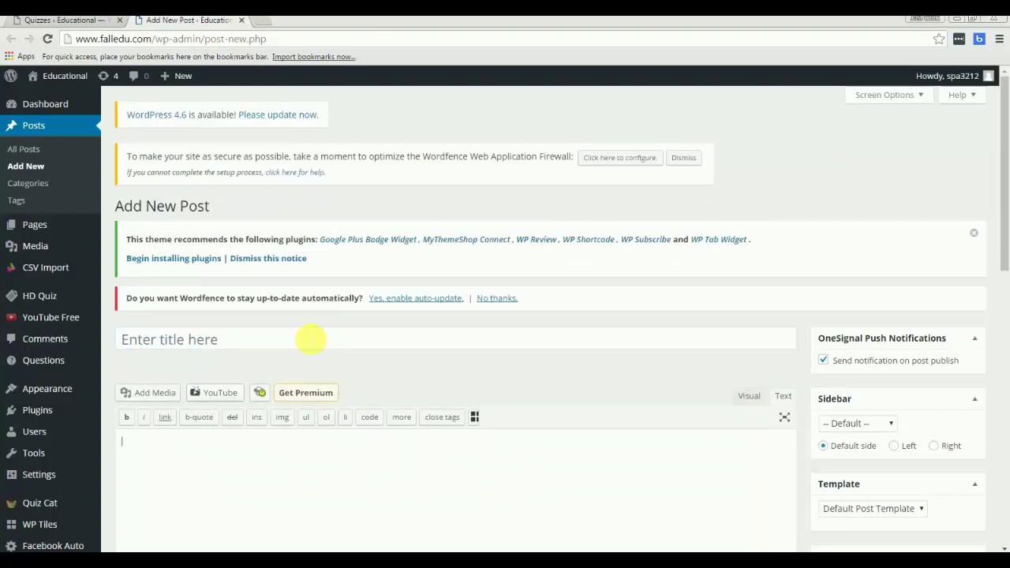
# Step: Paste the quiz shortcode into the post body and title the post "new quiz"
pyautogui.hotkey('ctrl', 'v')
pyautogui.click(310, 339)
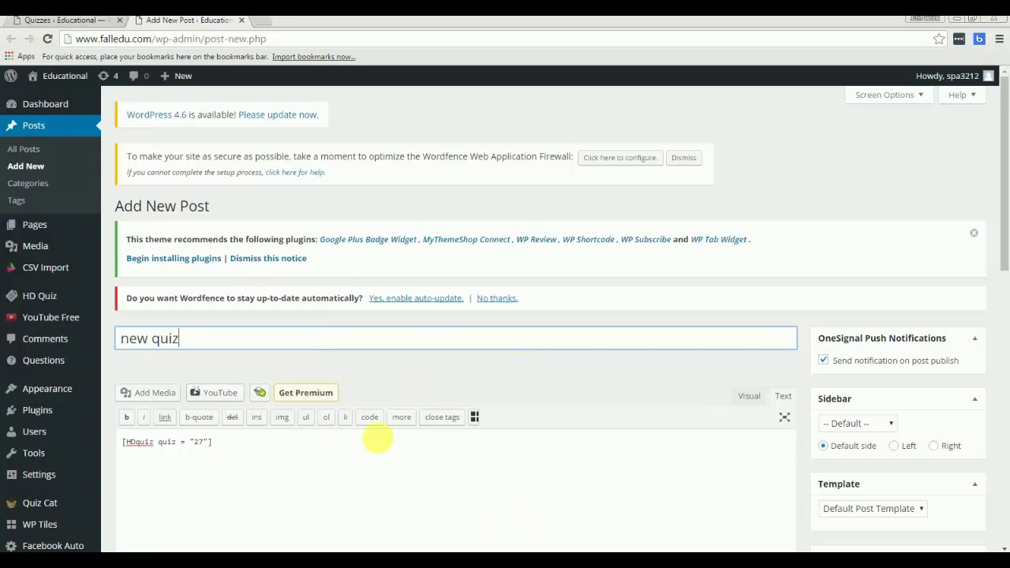
# Step: Return to the Quizzes browser tab and open a blank form for a new HD Quiz question
pyautogui.click(79, 20)
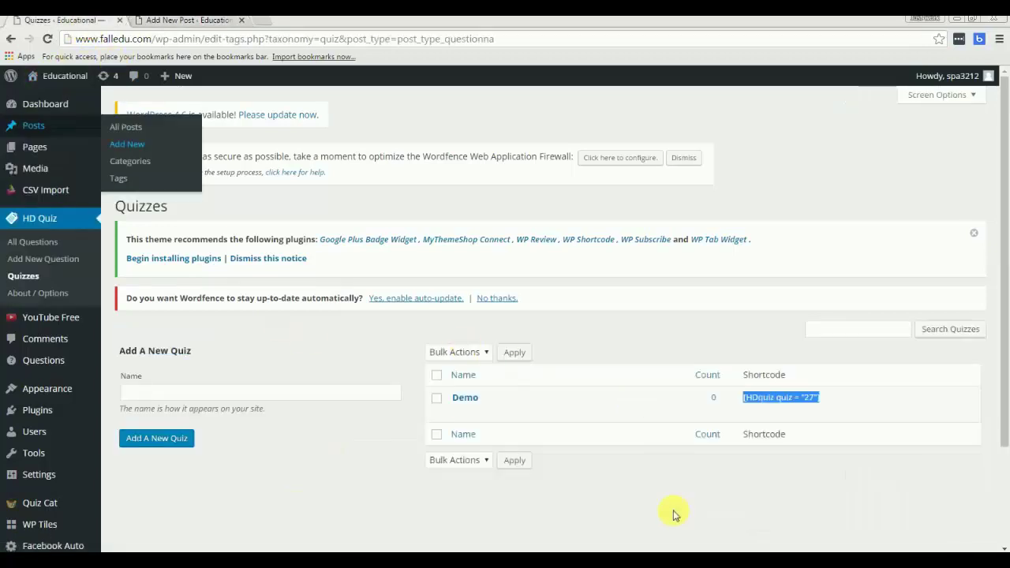
pyautogui.click(568, 341)
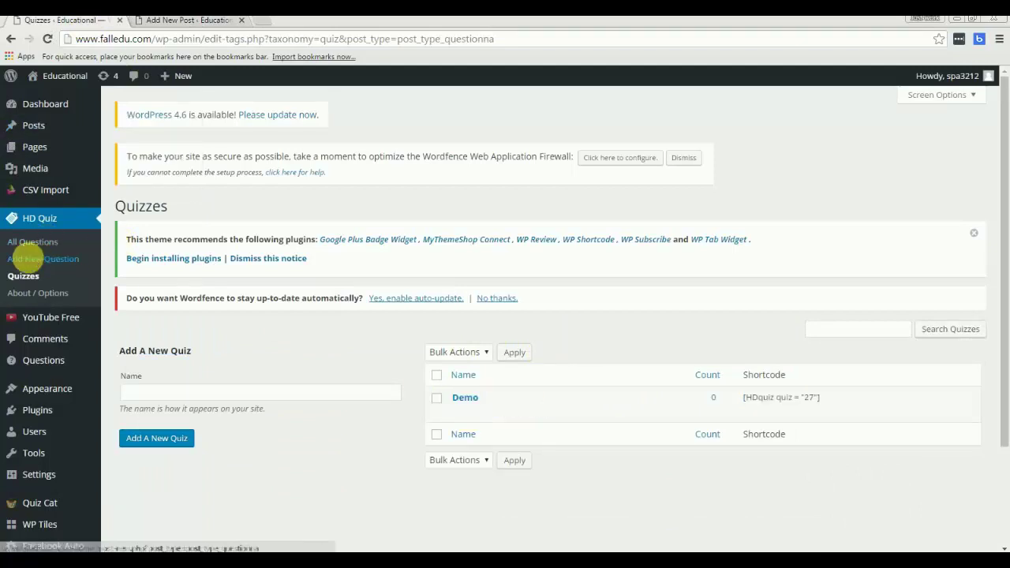
pyautogui.click(31, 261)
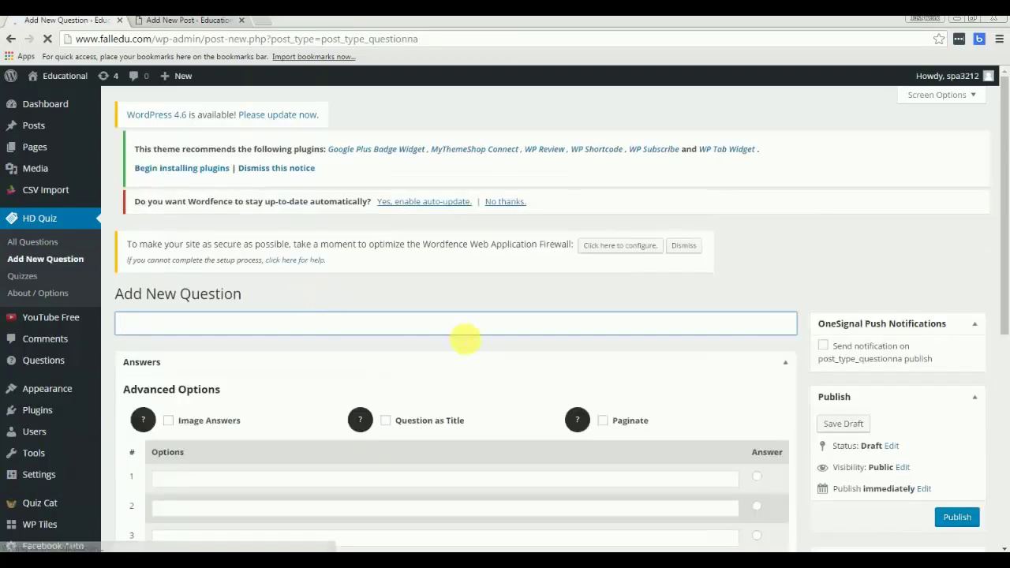
pyautogui.scroll(-1, 465, 337)
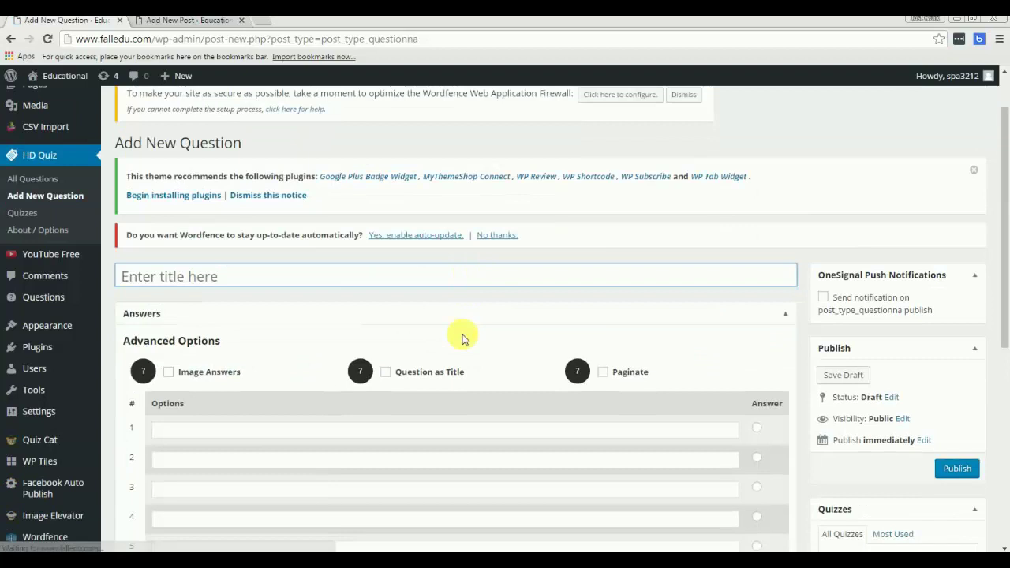
pyautogui.scroll(-5, 463, 337)
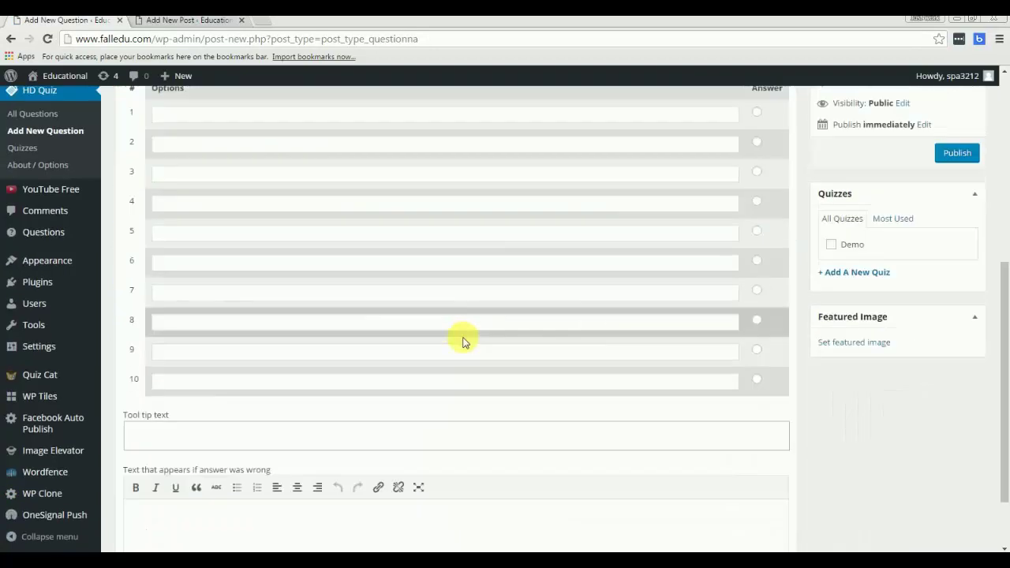
pyautogui.scroll(5, 380, 456)
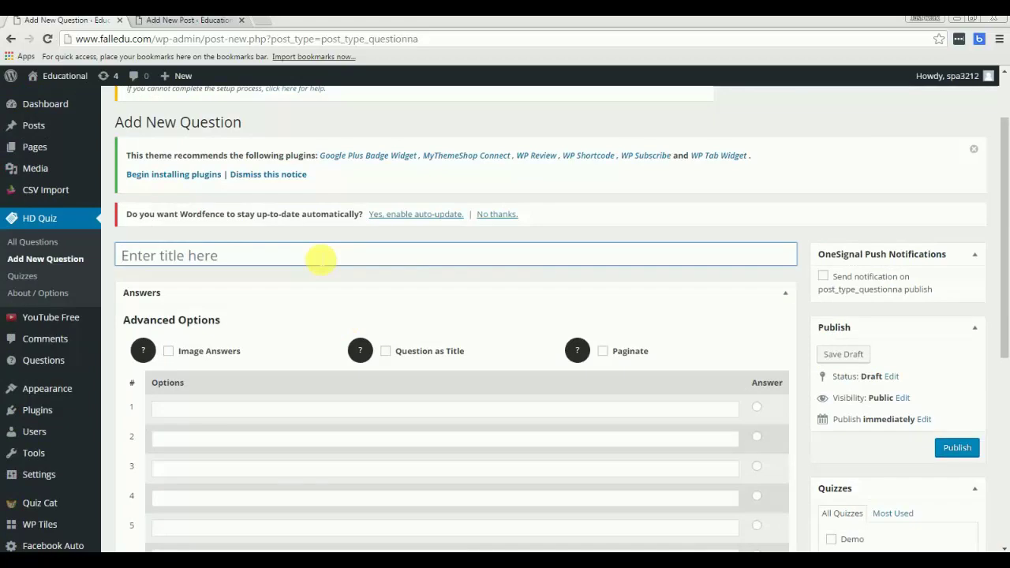
# Step: Title the new question "Who is in the picture"
pyautogui.click(320, 258)
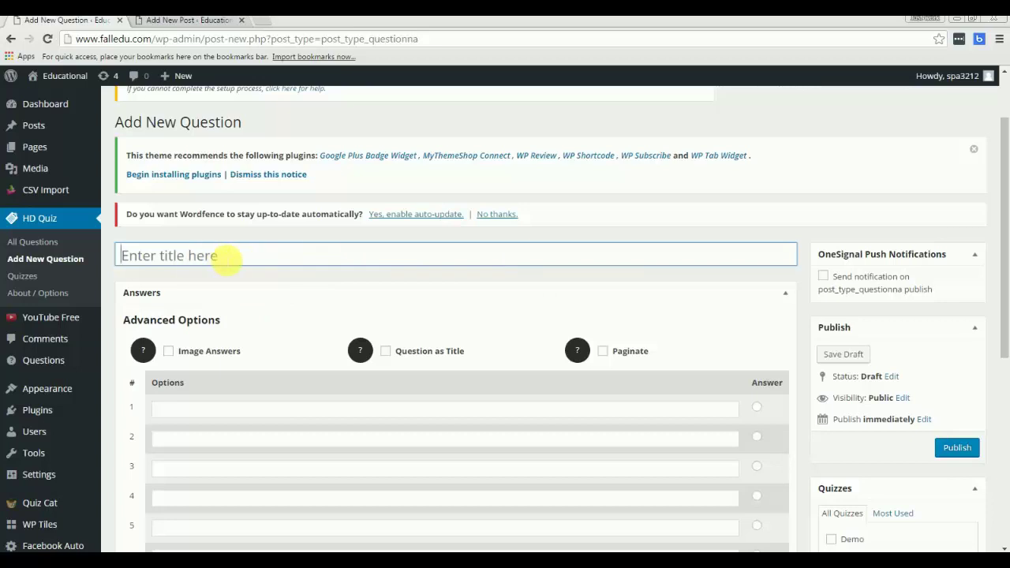
pyautogui.press('shift')
pyautogui.write('Who is')
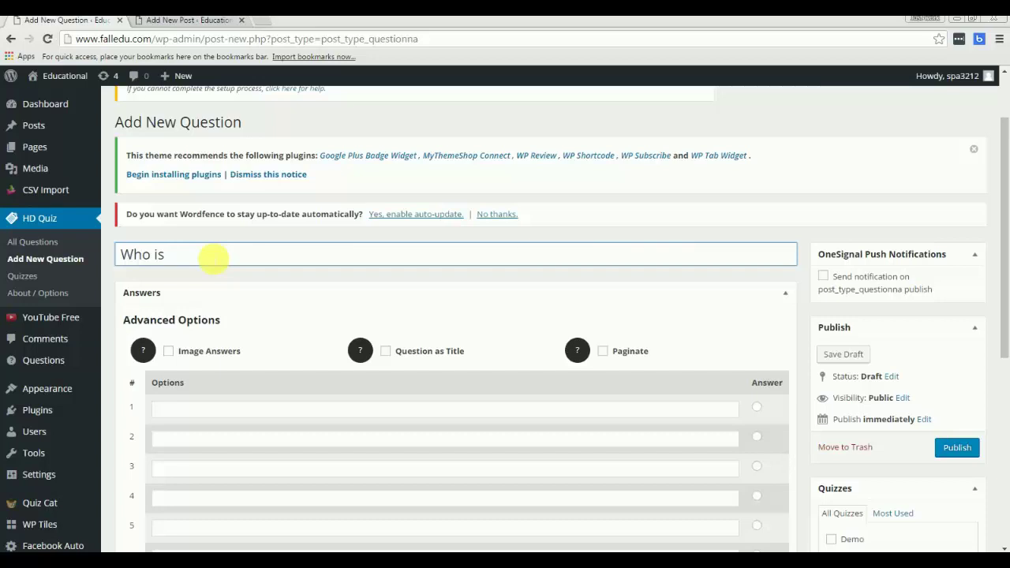
pyautogui.write('in the picture')
# Step: Examine the question form's answer options, correct-answer selectors, tool tip field and wrong-answer text field
pyautogui.scroll(-1, 295, 404)
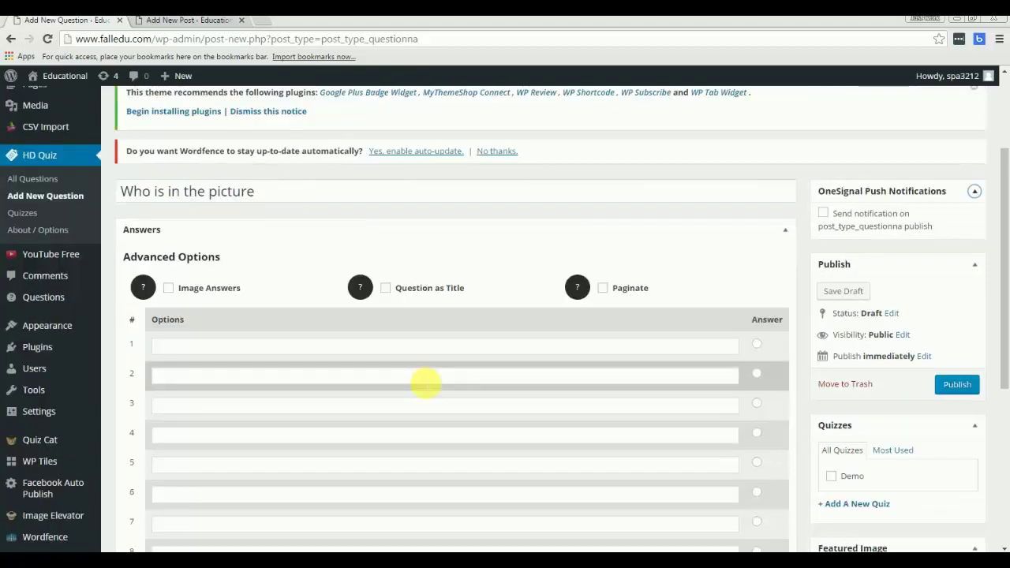
pyautogui.scroll(-1, 460, 328)
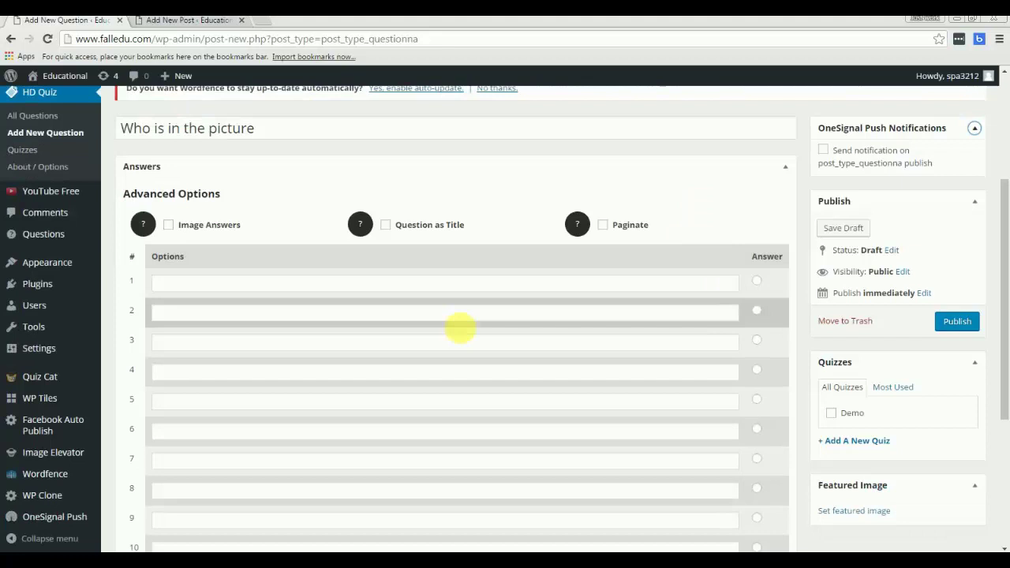
pyautogui.click(756, 281)
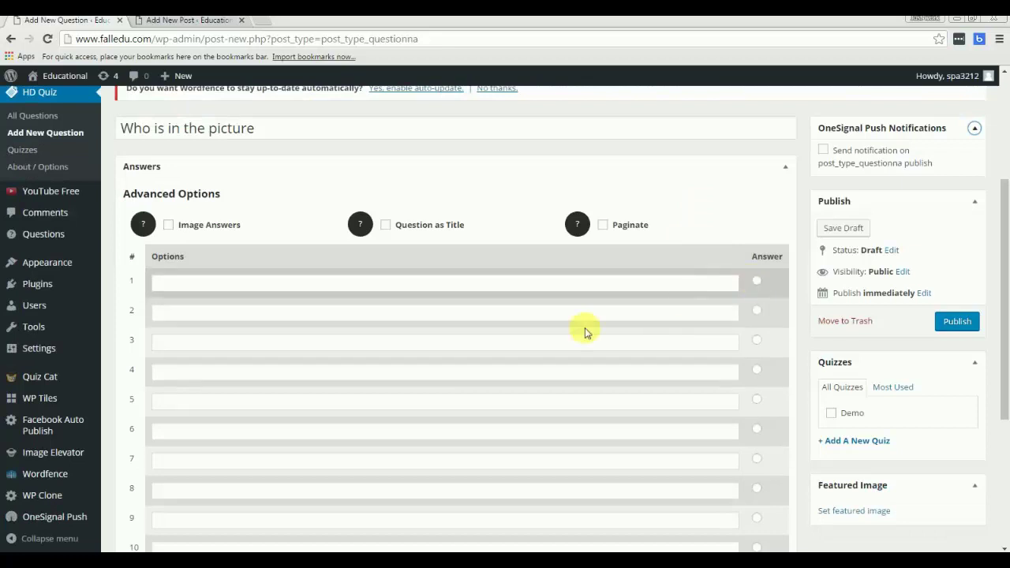
pyautogui.scroll(-3, 390, 350)
pyautogui.scroll(-1, 383, 349)
pyautogui.scroll(1, 390, 350)
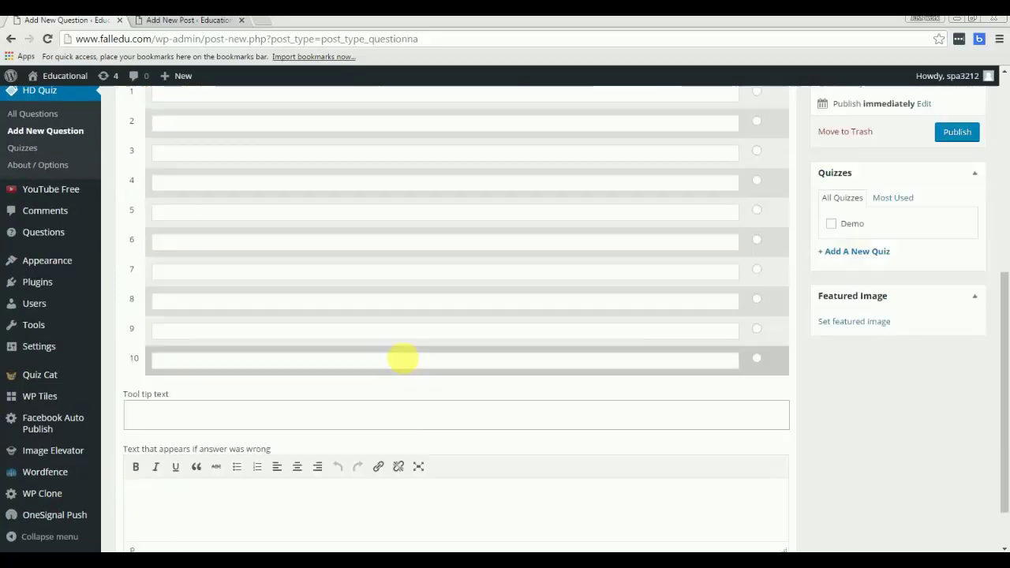
pyautogui.scroll(2, 402, 359)
pyautogui.scroll(1, 420, 369)
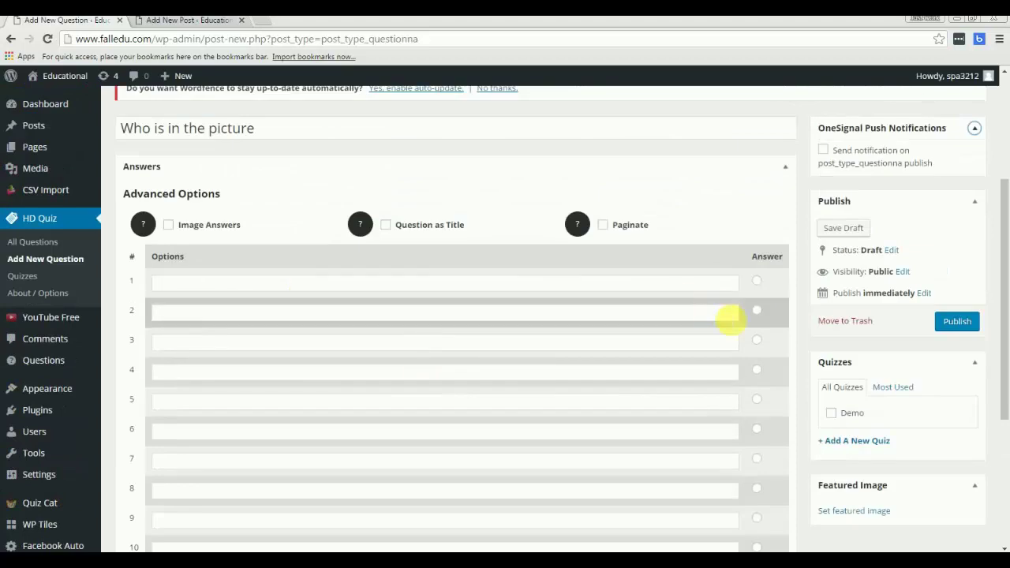
pyautogui.scroll(-2, 318, 375)
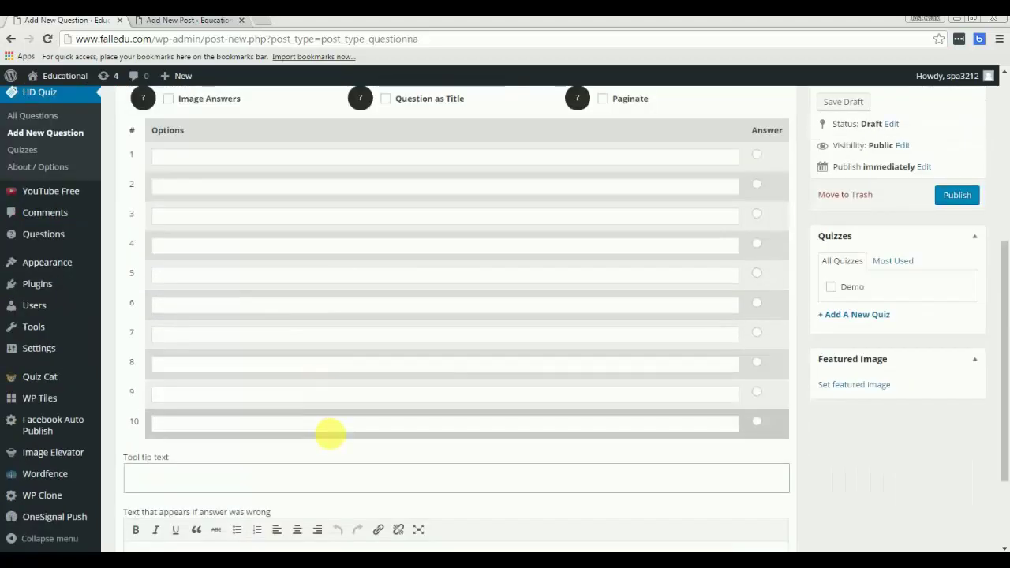
pyautogui.scroll(2, 308, 339)
# Step: Enter "one" as the question's first answer option
pyautogui.click(324, 285)
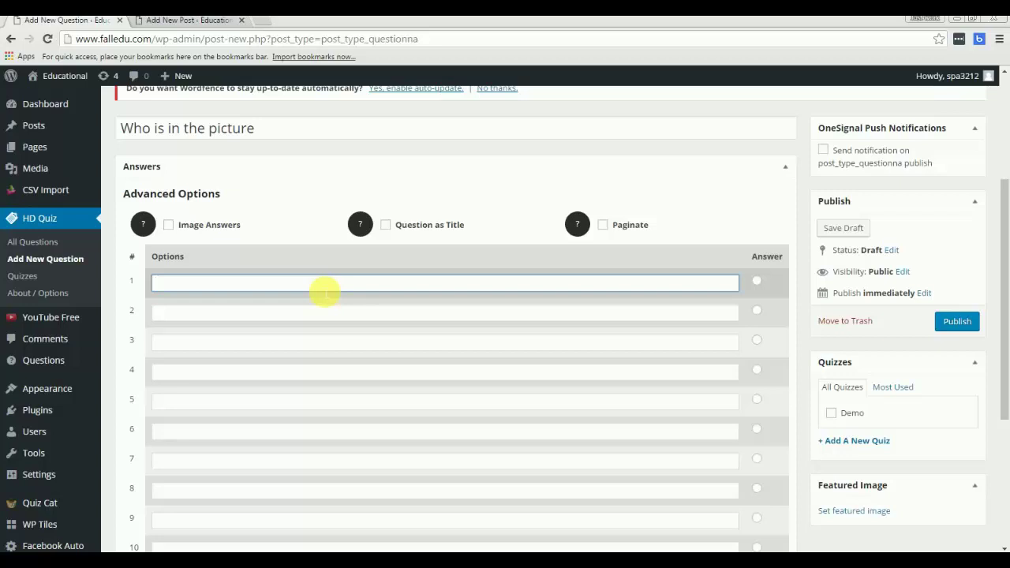
pyautogui.write('one')
pyautogui.press('Return')
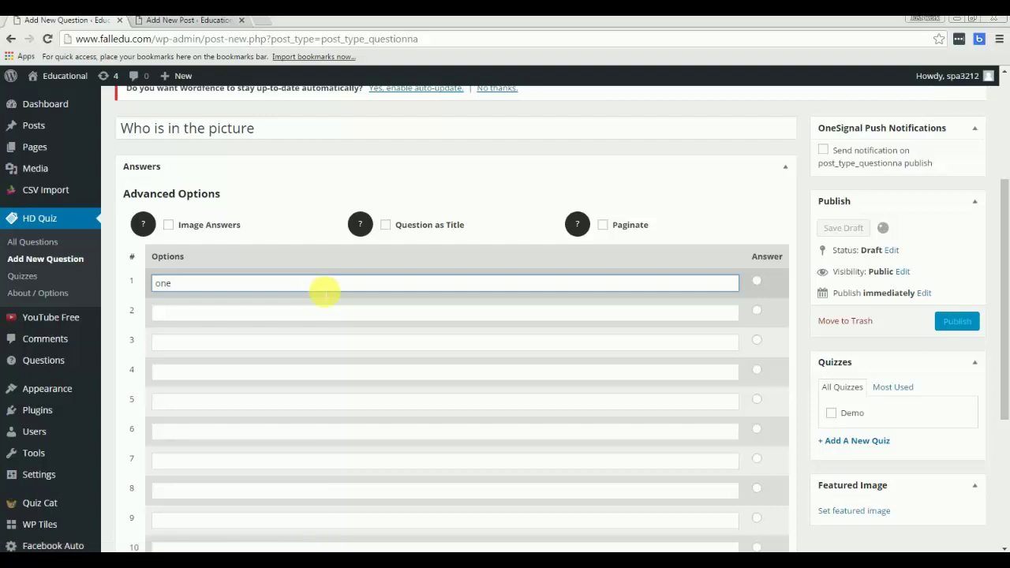
# Step: Enter "two", "three" and "four" as the question's second to fourth answer options and try to publish it
pyautogui.click(313, 322)
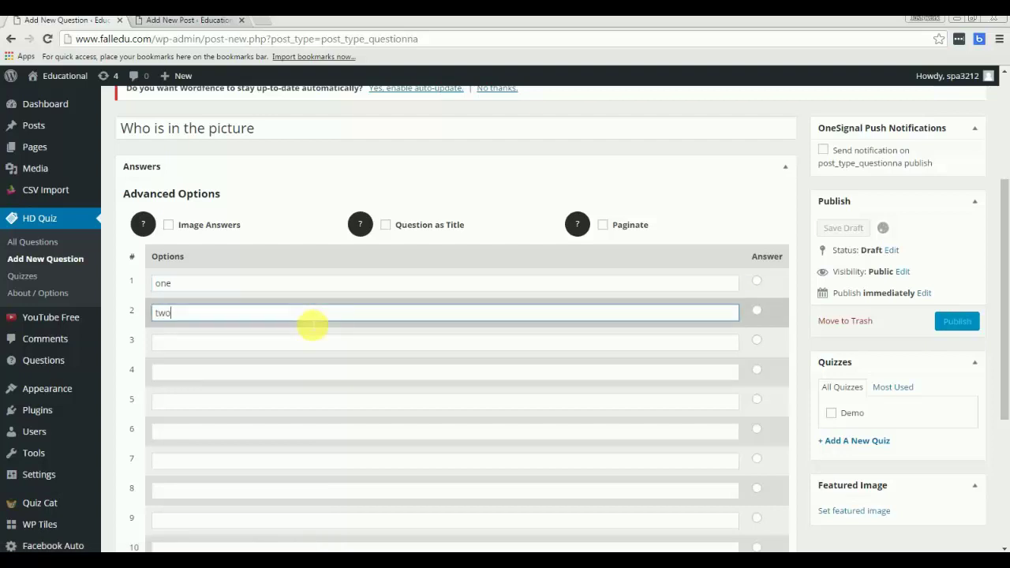
pyautogui.click(322, 346)
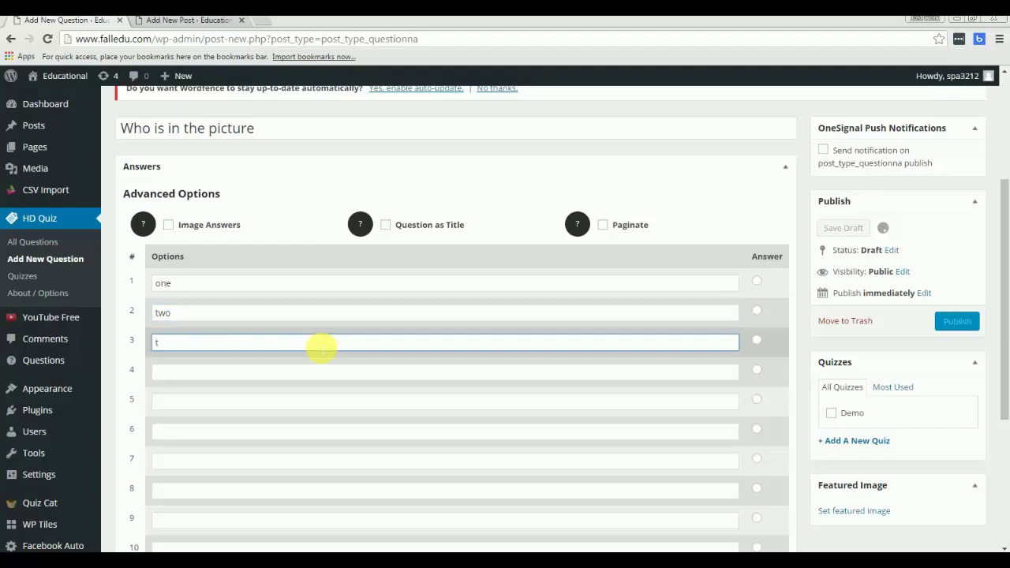
pyautogui.write('three')
pyautogui.click(328, 373)
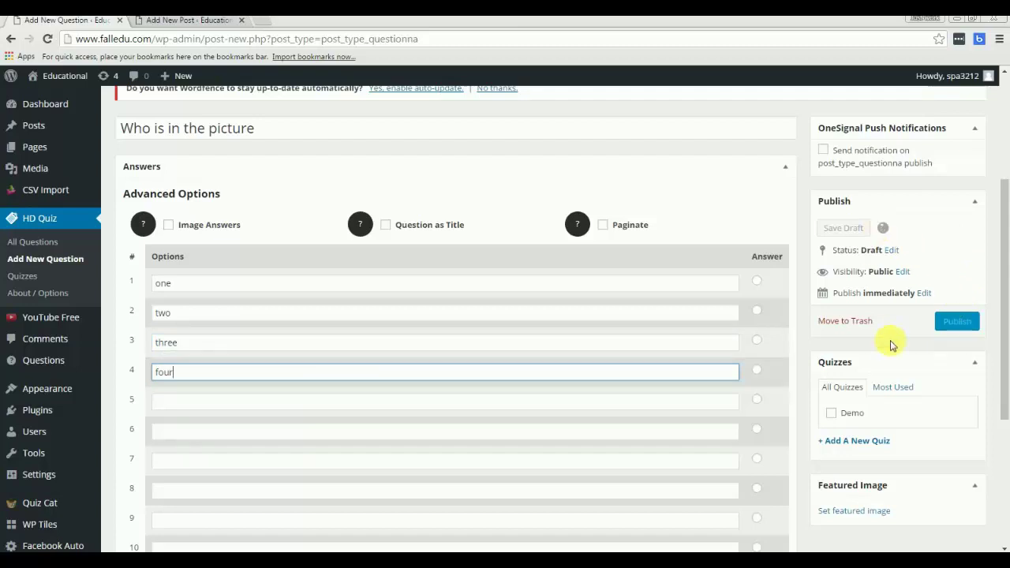
pyautogui.click(956, 322)
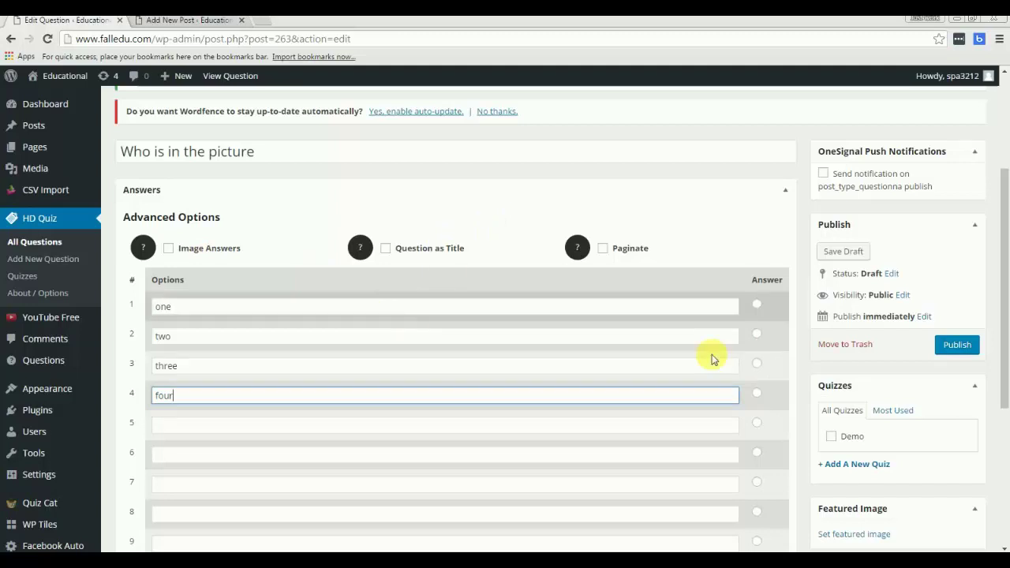
# Step: Publish the question in the Demo quiz with option "two" marked as the correct answer
pyautogui.click(757, 336)
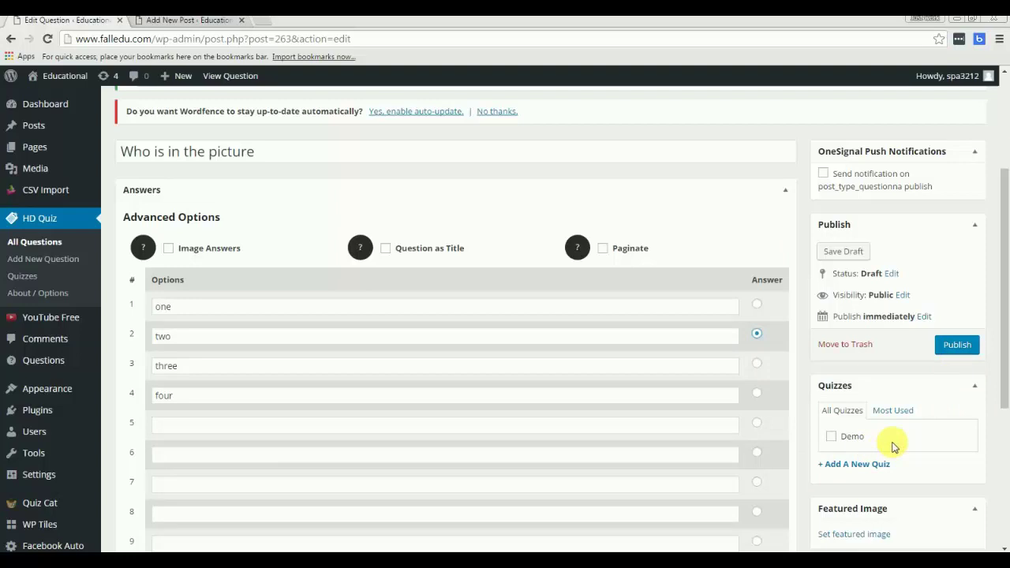
pyautogui.click(838, 435)
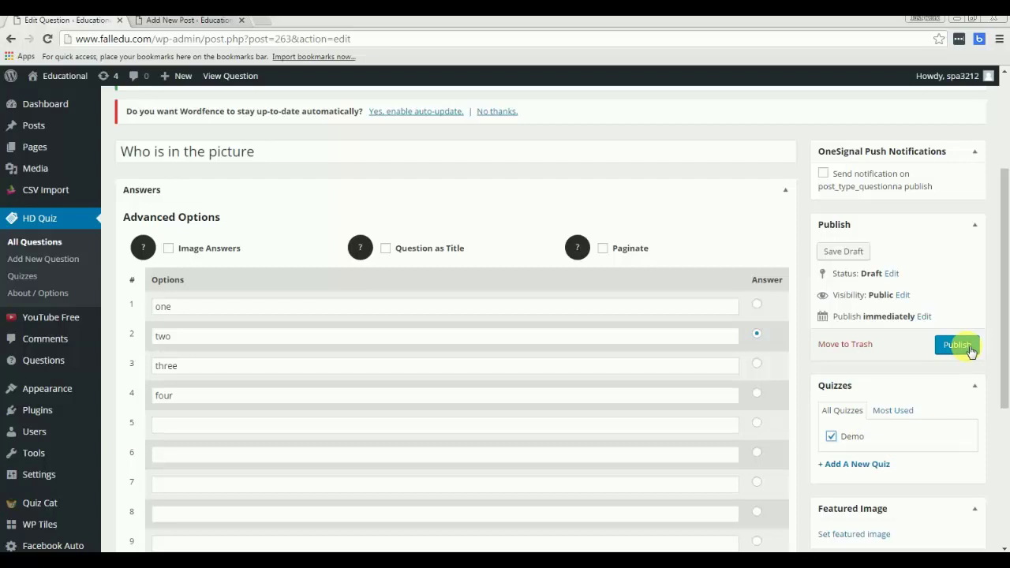
pyautogui.click(971, 347)
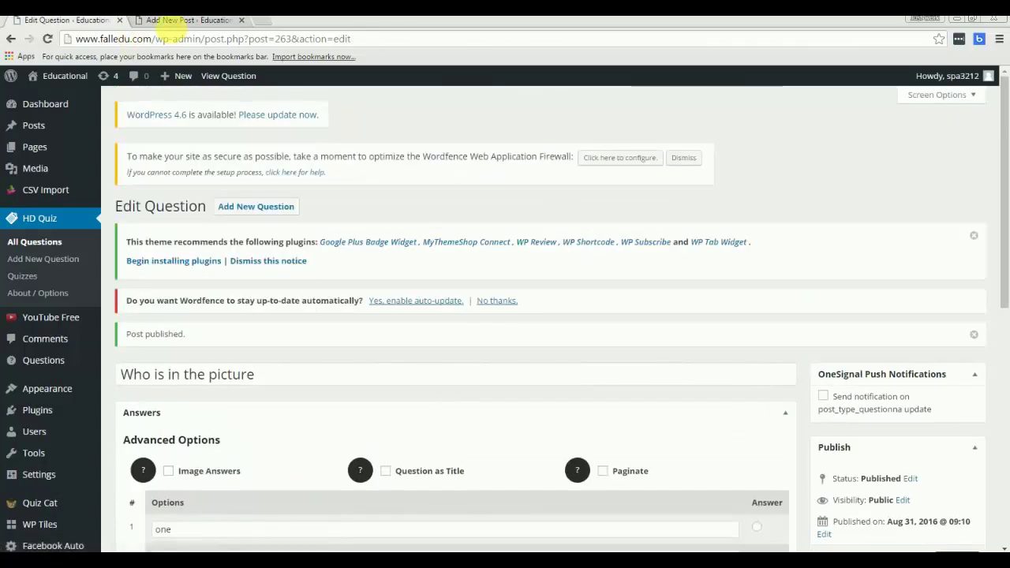
# Step: Switch to the "new quiz" post containing the HDquiz shortcode and open its preview
pyautogui.click(186, 20)
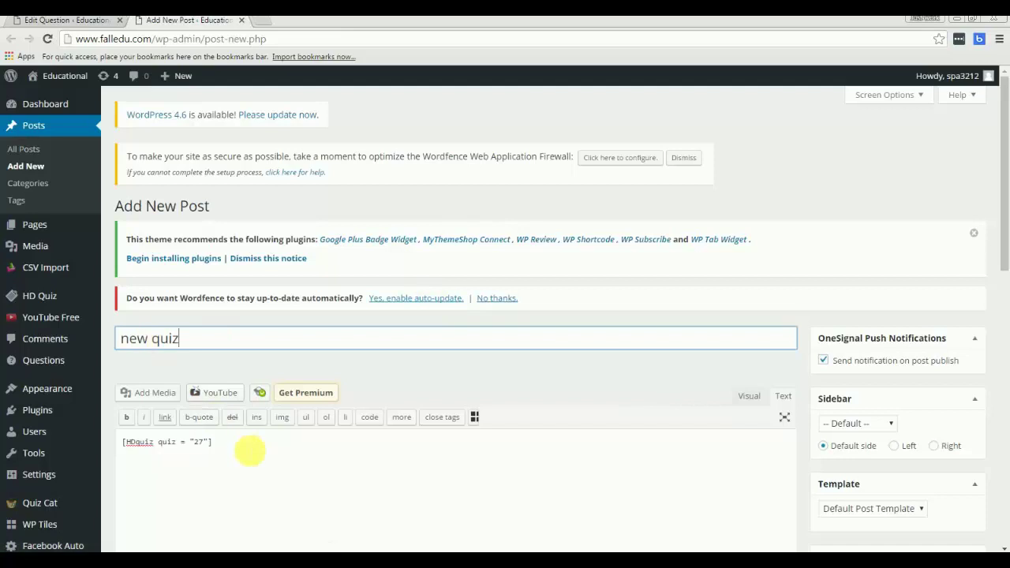
pyautogui.moveTo(213, 442); pyautogui.dragTo(128, 443)
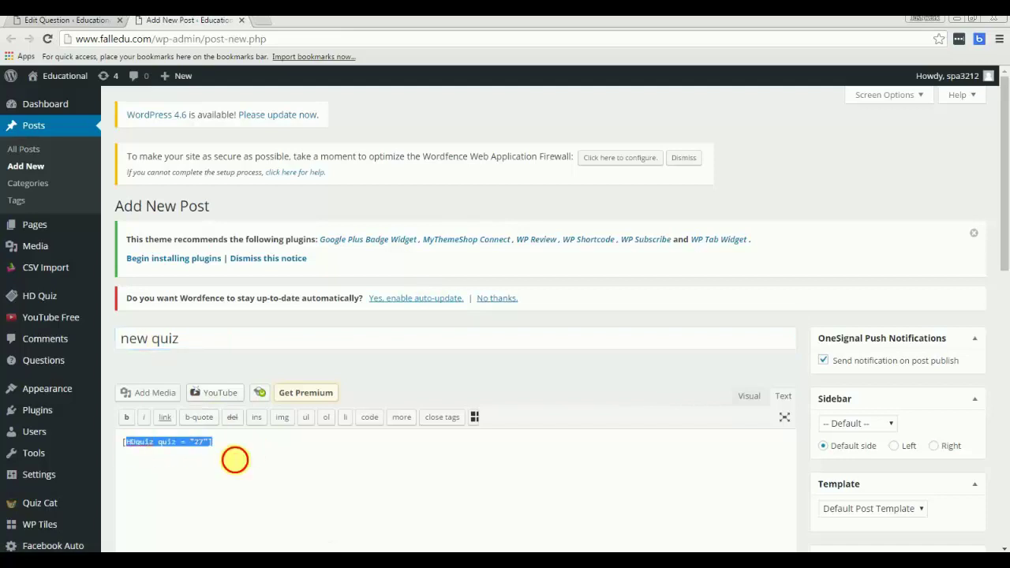
pyautogui.click(236, 460)
pyautogui.scroll(-1, 868, 402)
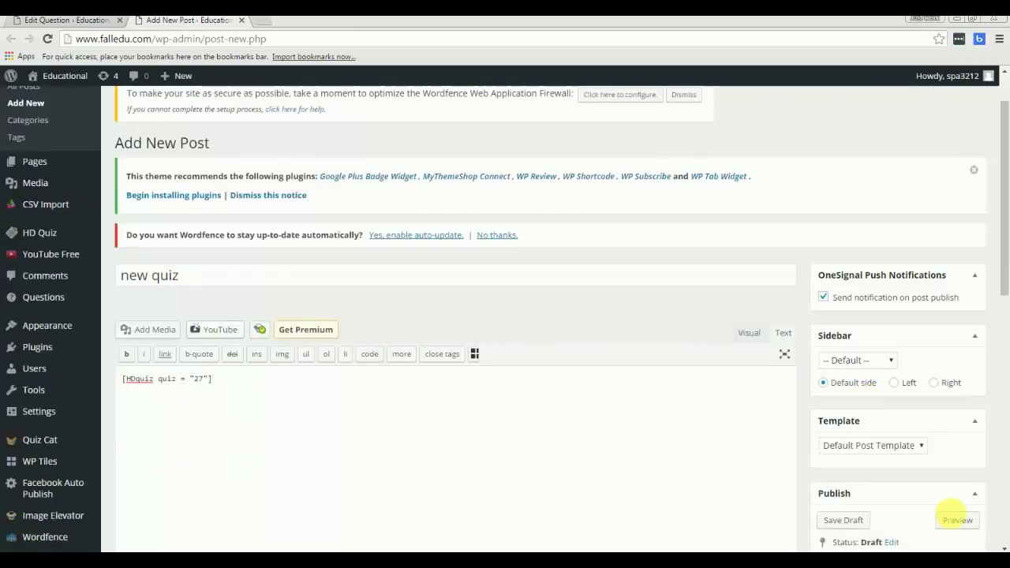
pyautogui.click(954, 520)
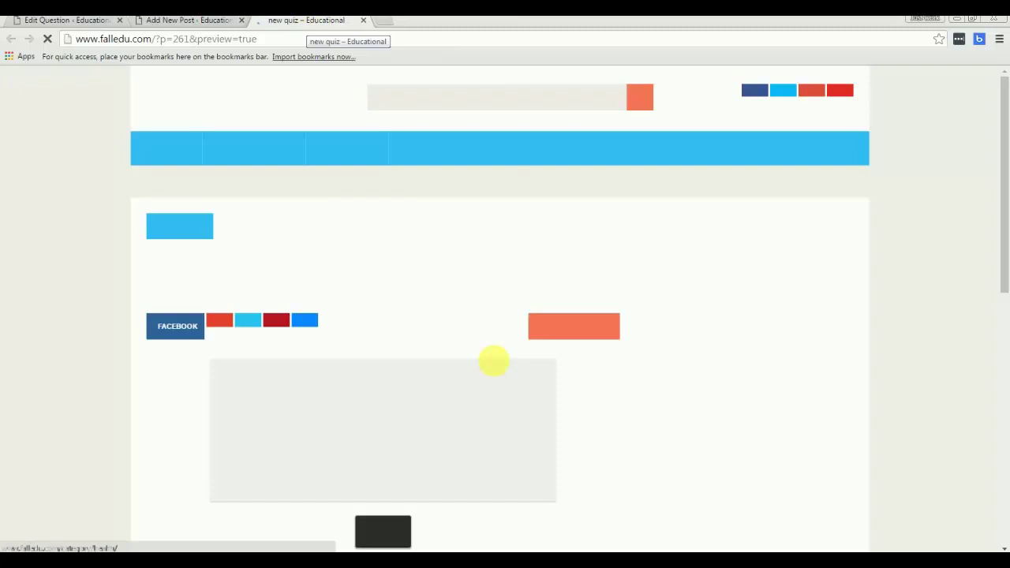
# Step: Test the previewed quiz by answering "two", finishing it, and reviewing the score and share options
pyautogui.scroll(-3, 428, 268)
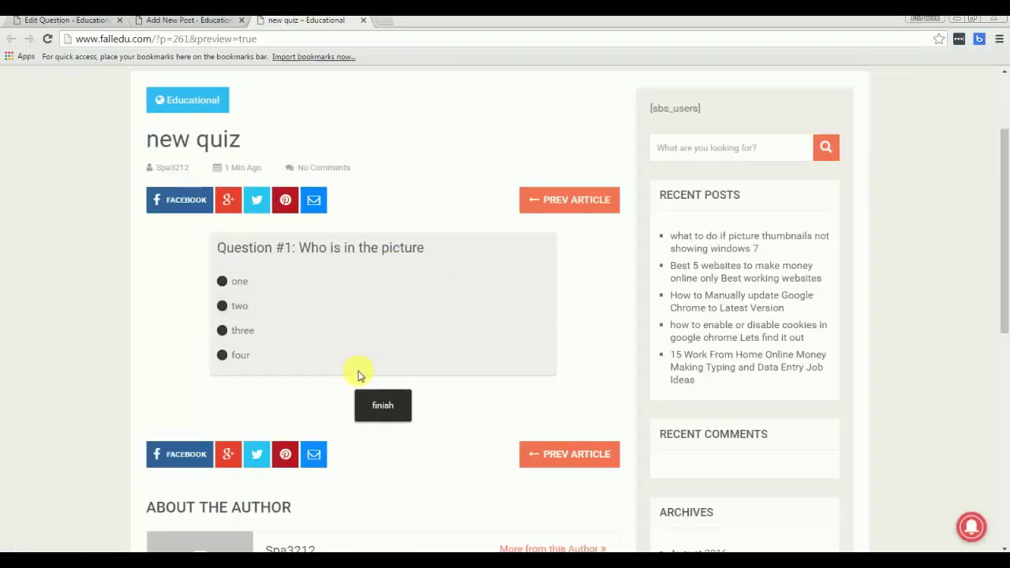
pyautogui.click(222, 306)
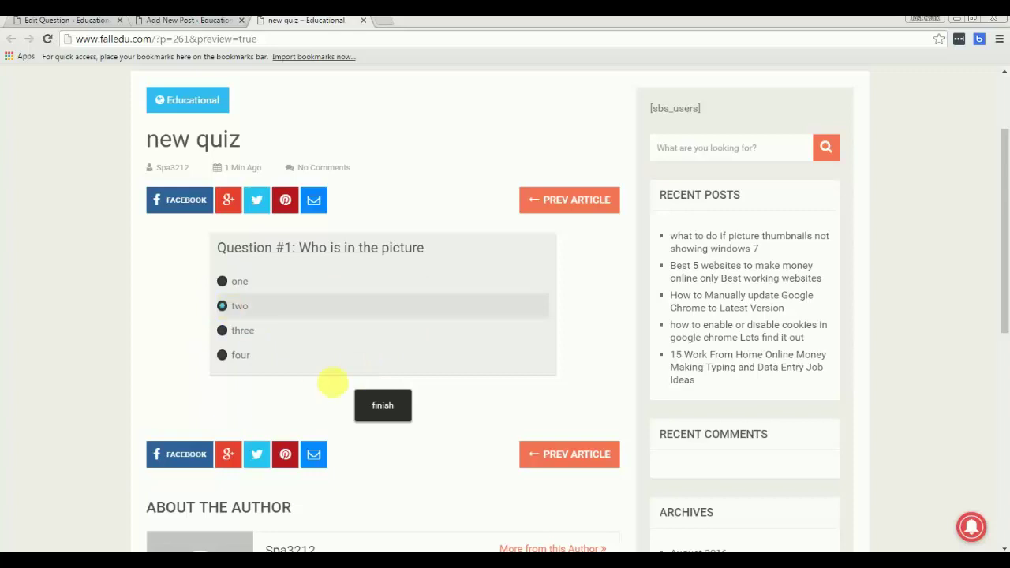
pyautogui.click(382, 405)
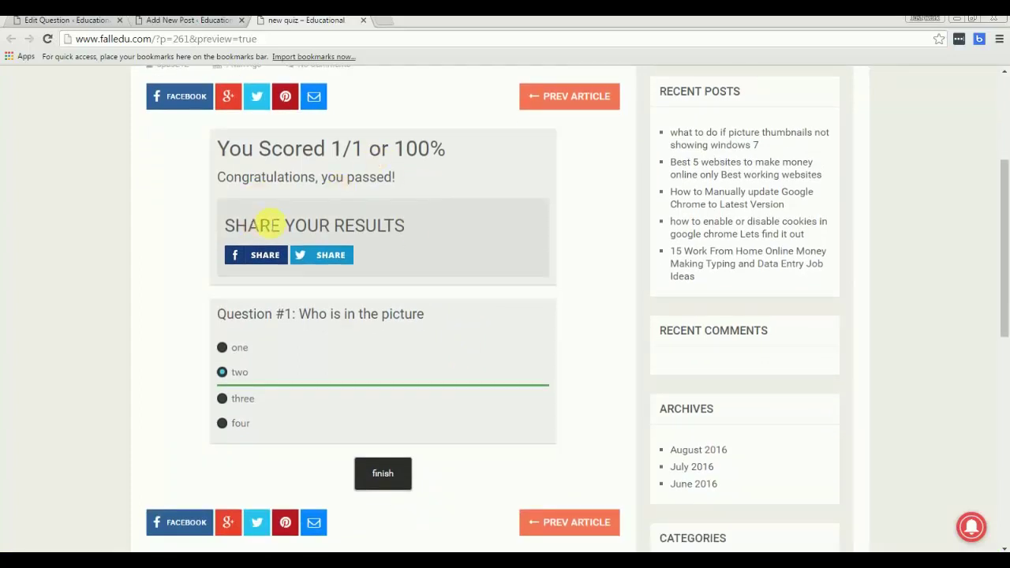
pyautogui.moveTo(249, 226); pyautogui.dragTo(366, 225)
pyautogui.click(366, 226)
pyautogui.scroll(-1, 581, 319)
pyautogui.scroll(1, 582, 319)
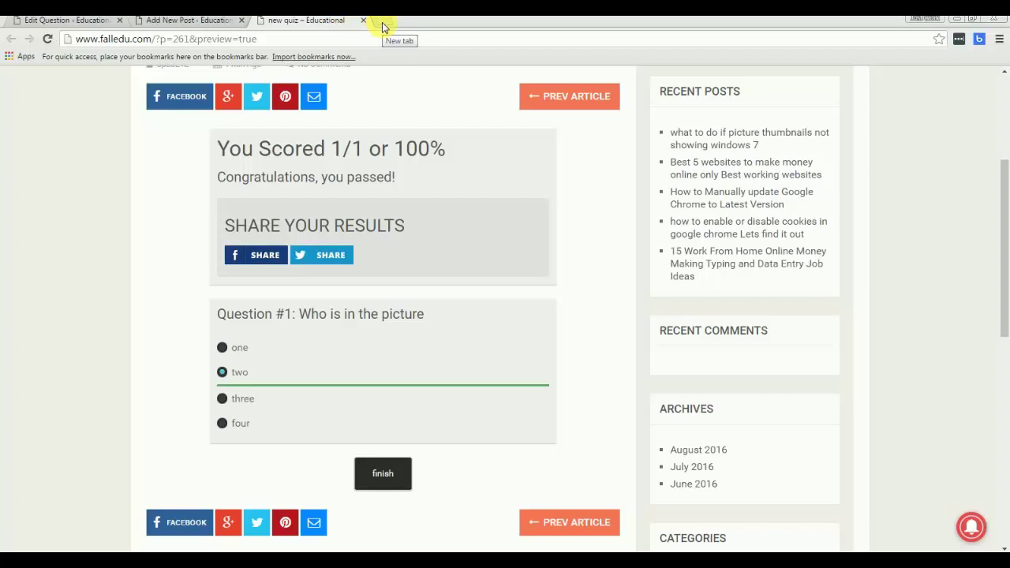
# Step: Open worldgkhindi.in in the preview's browser tab and go to its Hindi GK Quiz 16 page
pyautogui.click(401, 39)
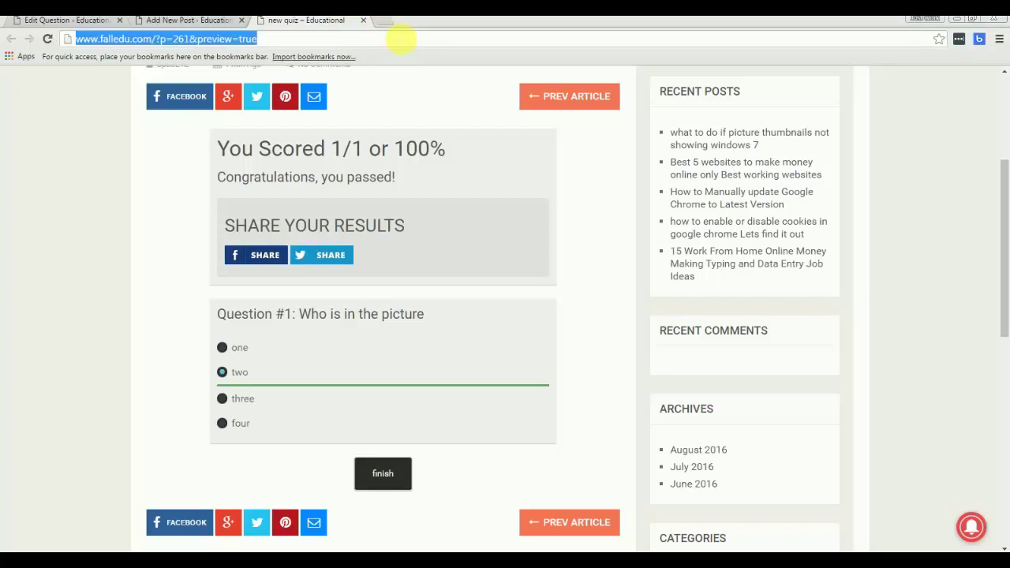
pyautogui.write('wor')
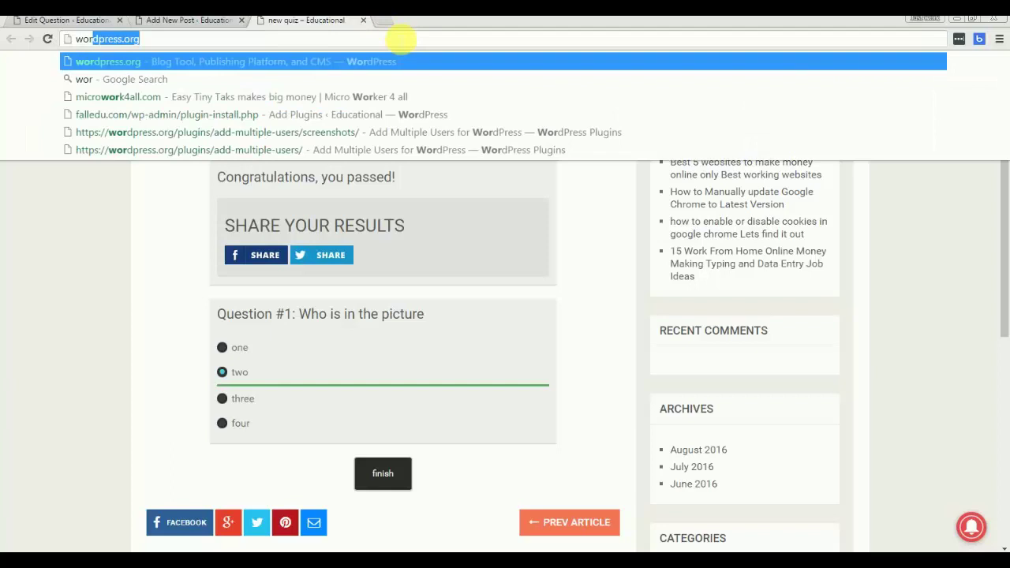
pyautogui.write('kdgkhin')
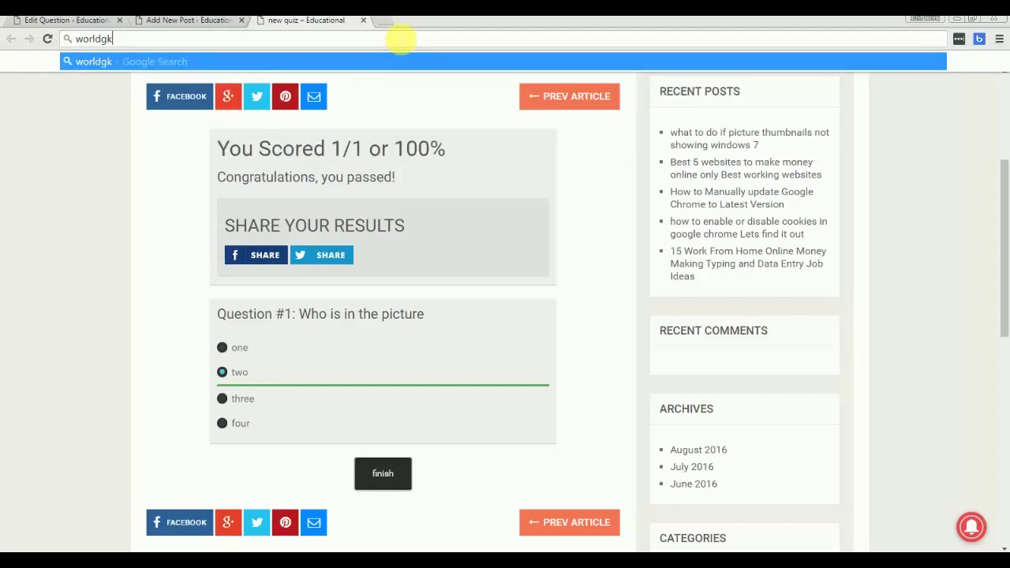
pyautogui.write('di.in')
pyautogui.press('Return')
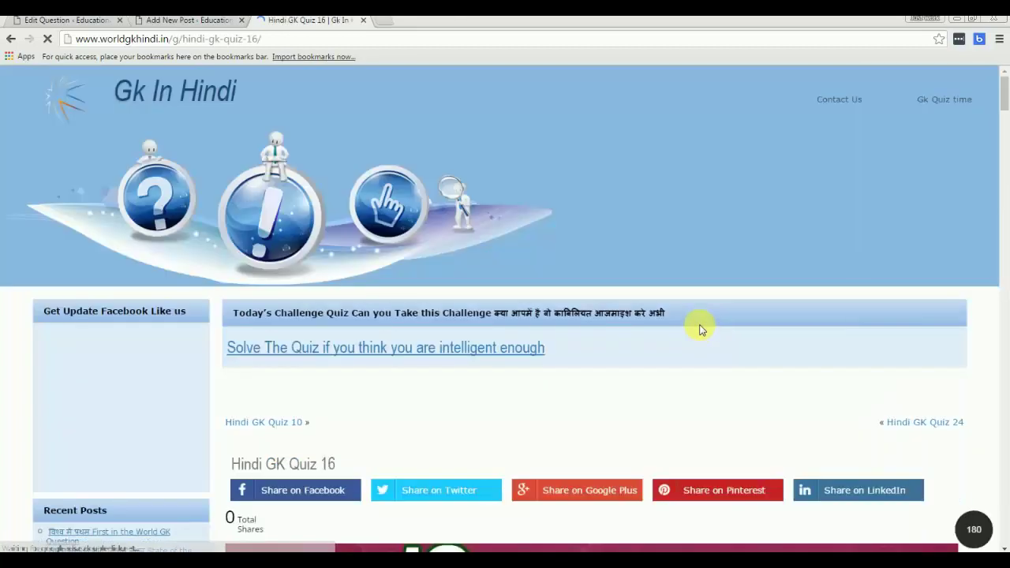
# Step: Examine the Hindi GK Quiz 16 page from its first to last question, including the countdown timer and finish control
pyautogui.scroll(-2, 661, 330)
pyautogui.scroll(-7, 661, 330)
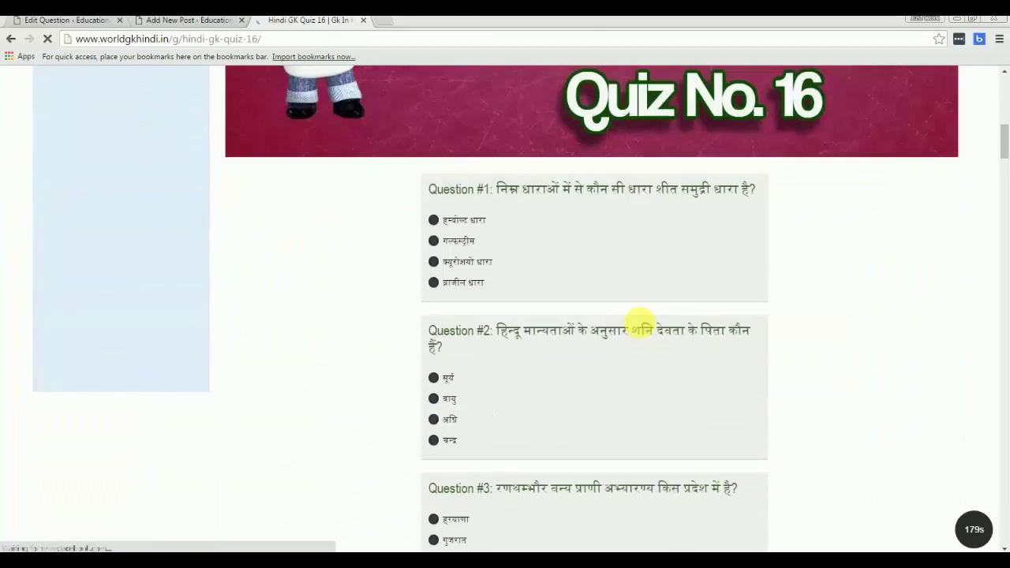
pyautogui.scroll(-4, 564, 340)
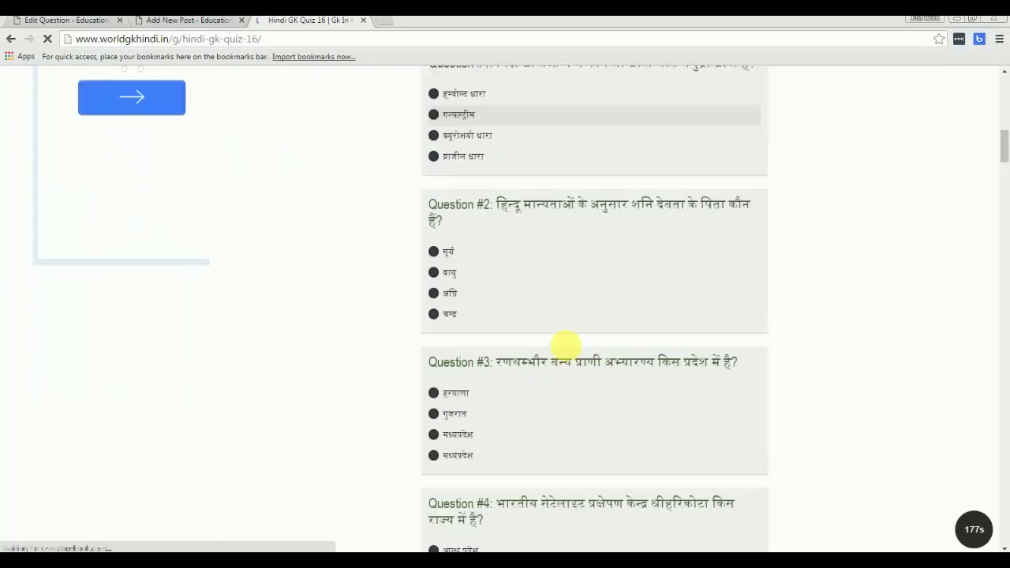
pyautogui.scroll(-5, 568, 351)
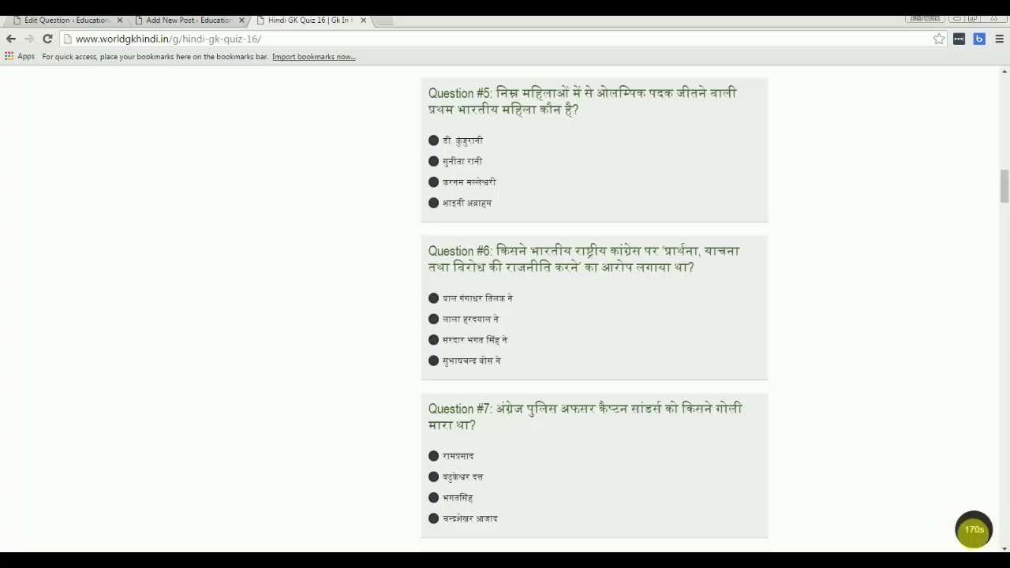
pyautogui.scroll(-8, 789, 413)
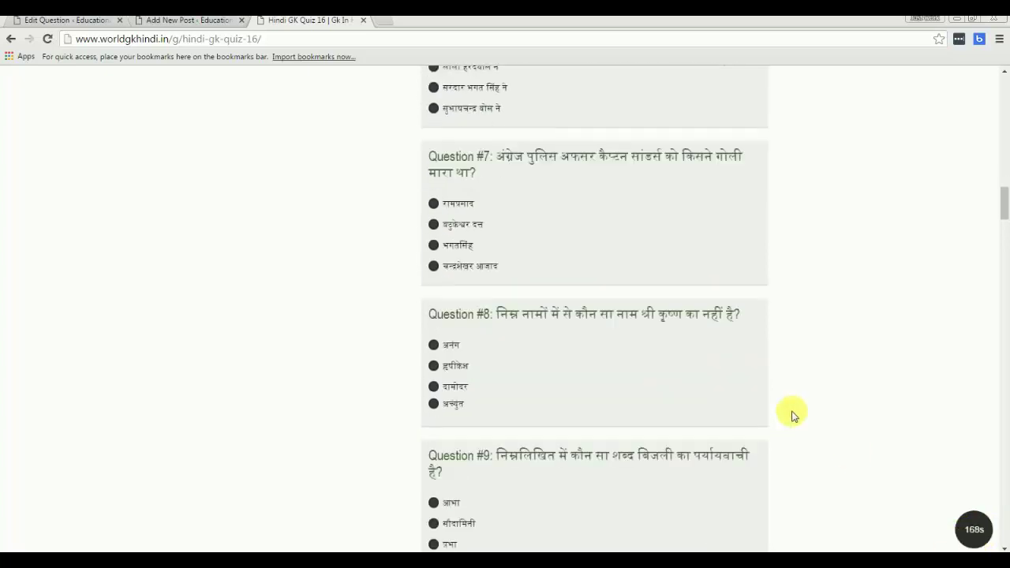
pyautogui.scroll(-13, 792, 414)
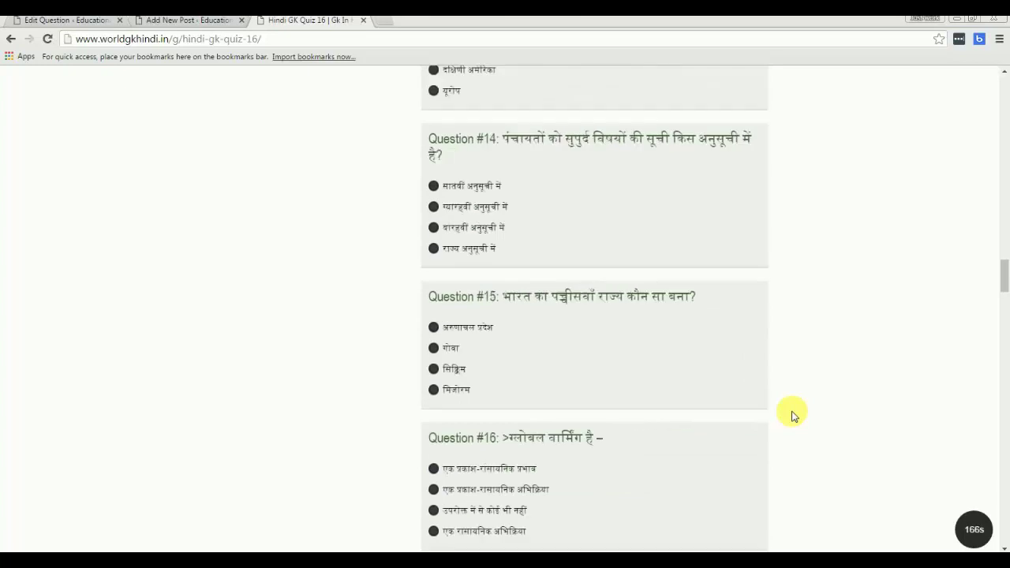
pyautogui.scroll(-18, 795, 414)
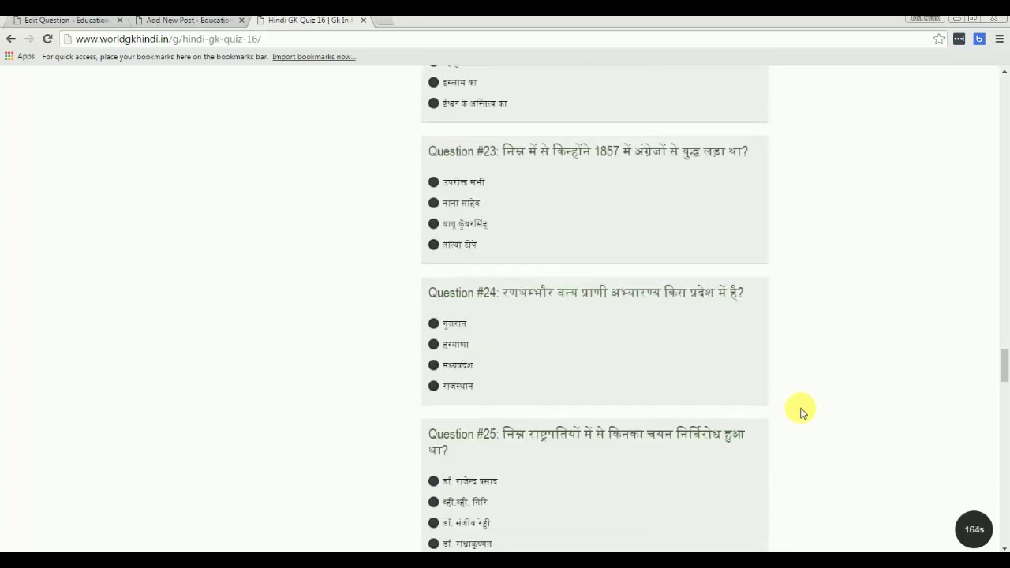
pyautogui.scroll(-18, 802, 413)
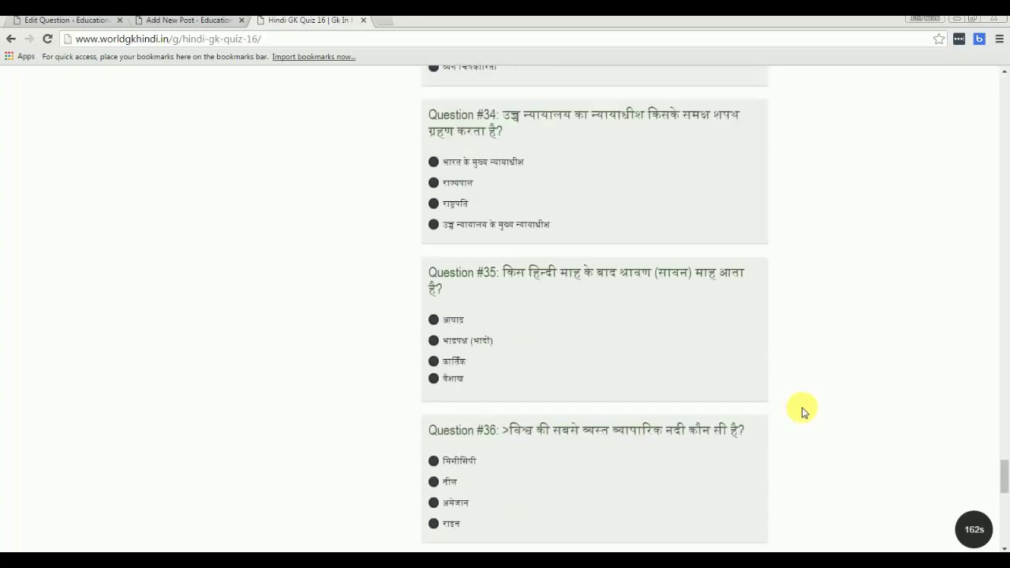
pyautogui.scroll(-3, 802, 411)
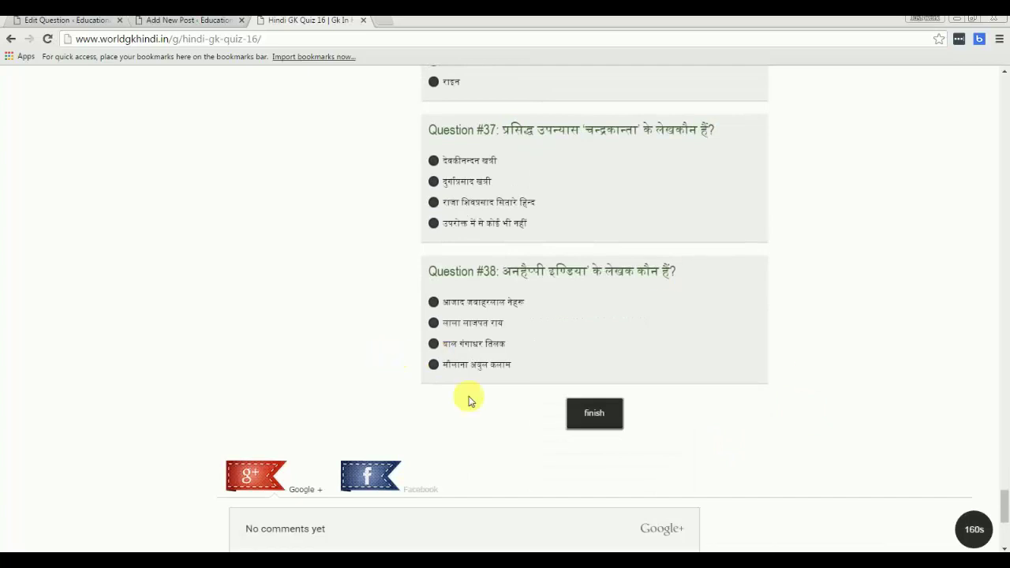
pyautogui.scroll(-3, 524, 434)
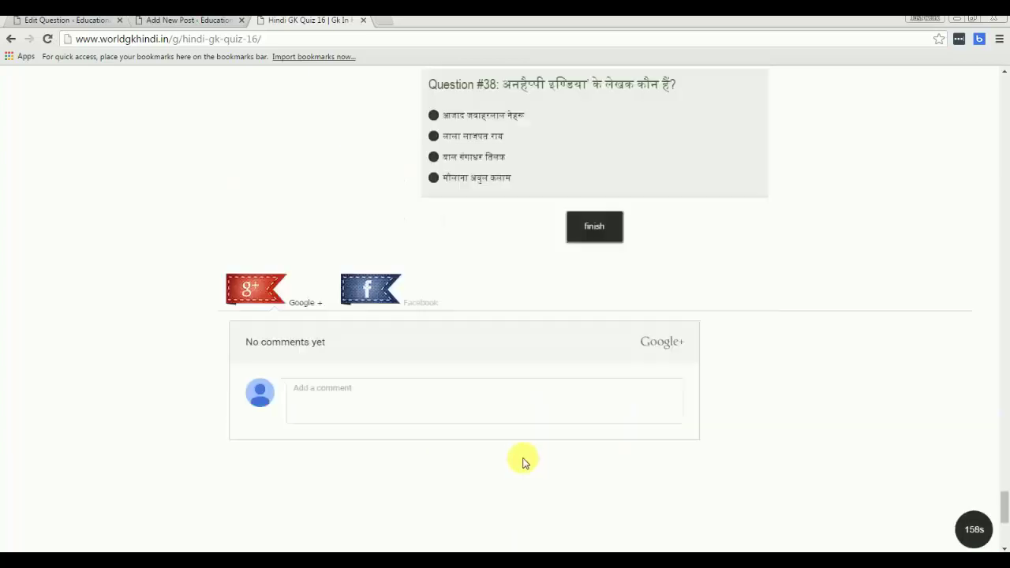
pyautogui.scroll(3, 523, 462)
pyautogui.scroll(-5, 360, 388)
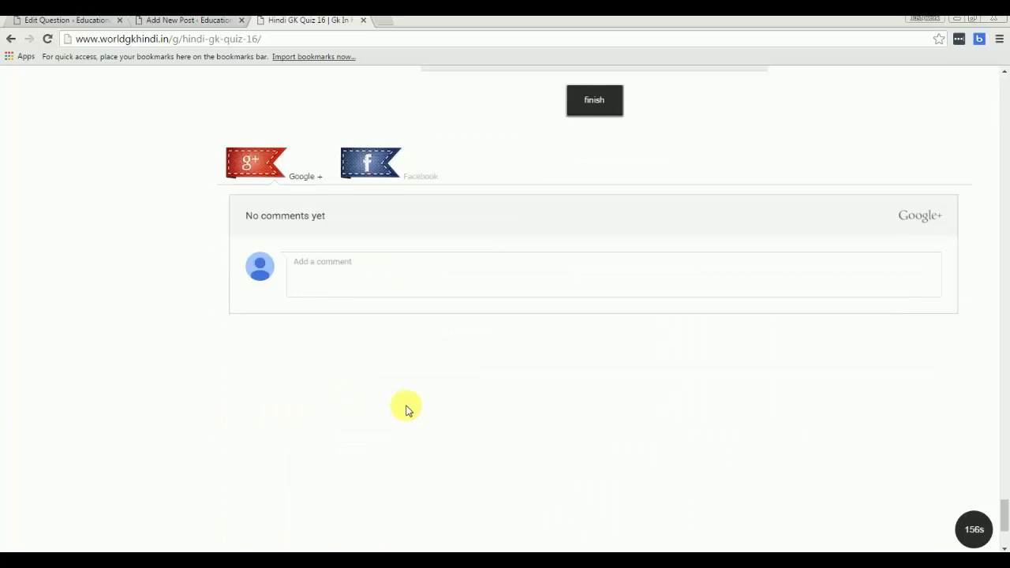
pyautogui.scroll(15, 417, 378)
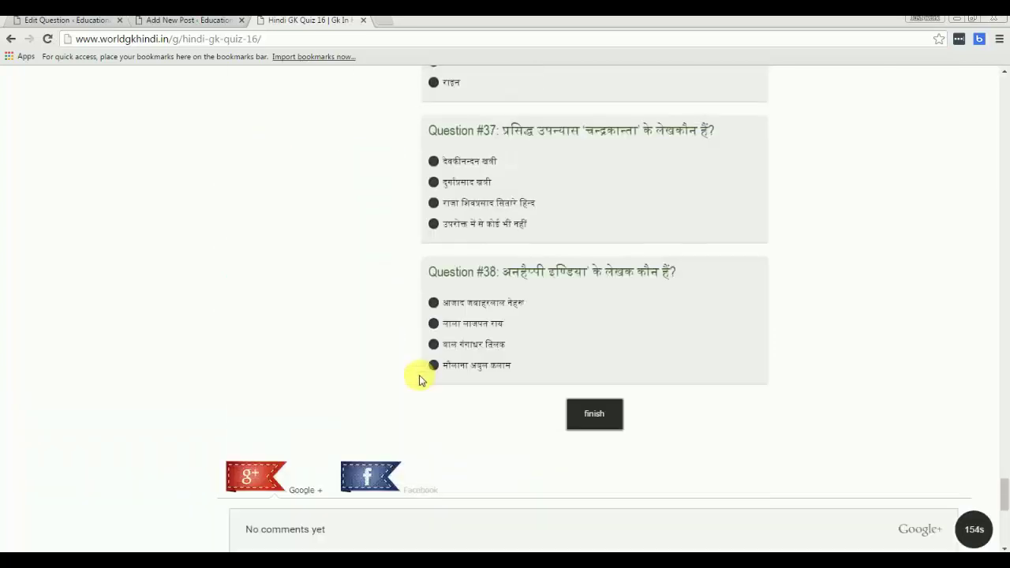
pyautogui.scroll(11, 419, 379)
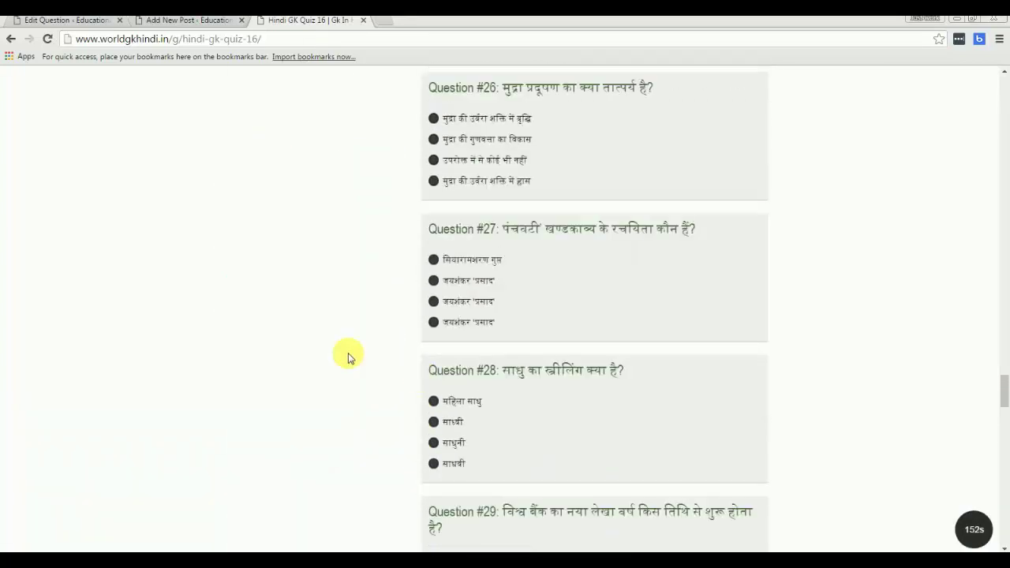
# Step: Return to the question editing tab and close the Hindi GK Quiz 16 tab
pyautogui.click(92, 24)
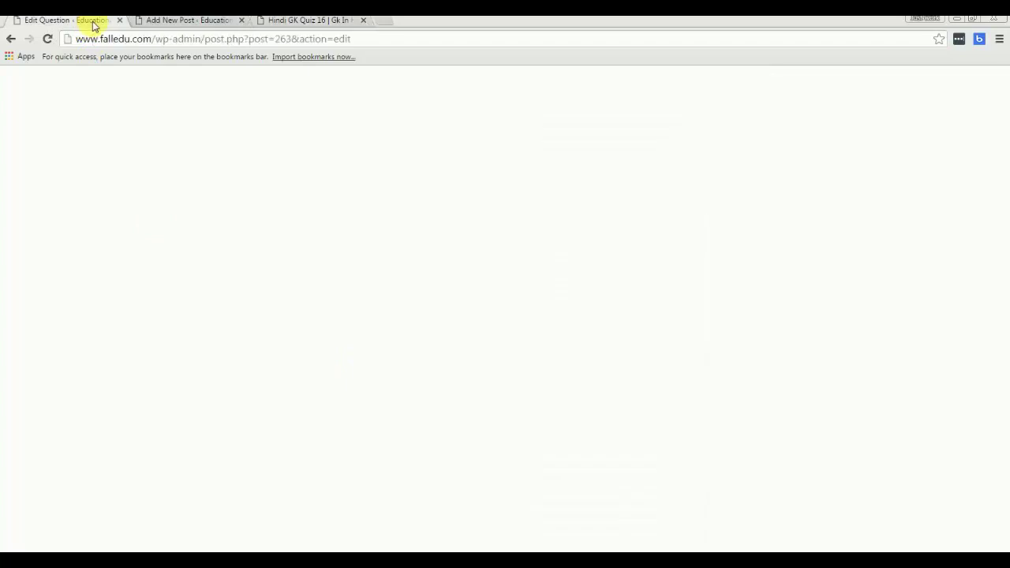
pyautogui.click(362, 22)
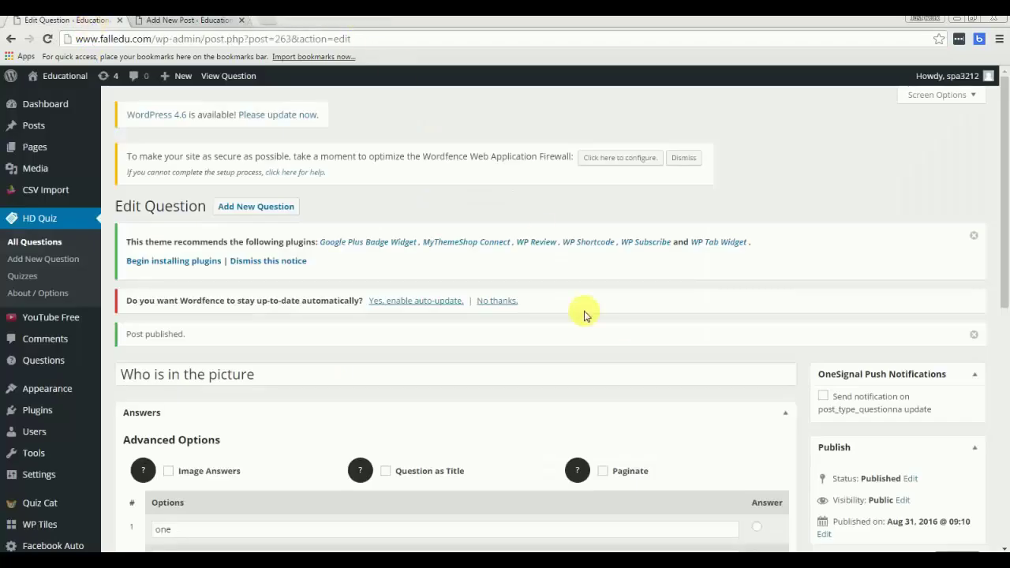